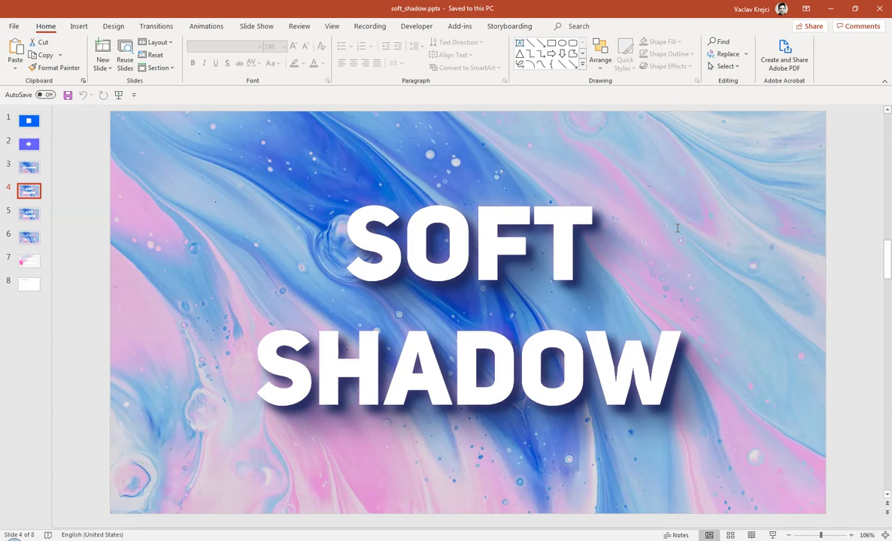
Review example slides 5, 4, 3 and 2, ending on the rounded-square slide 1
click(30, 215)
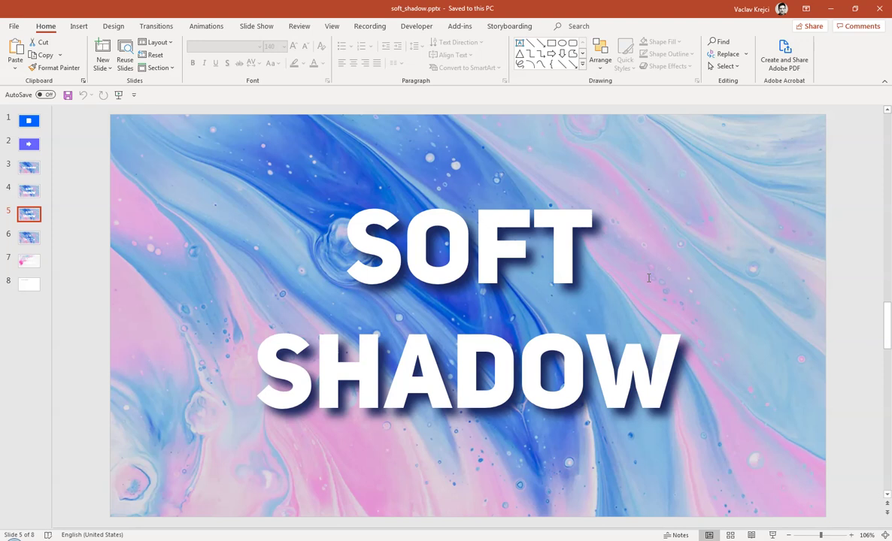
click(29, 188)
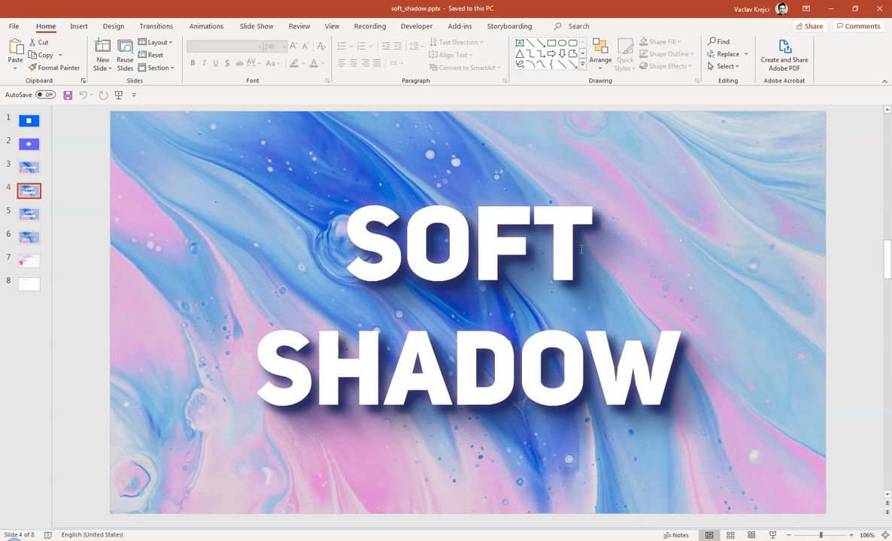
click(33, 213)
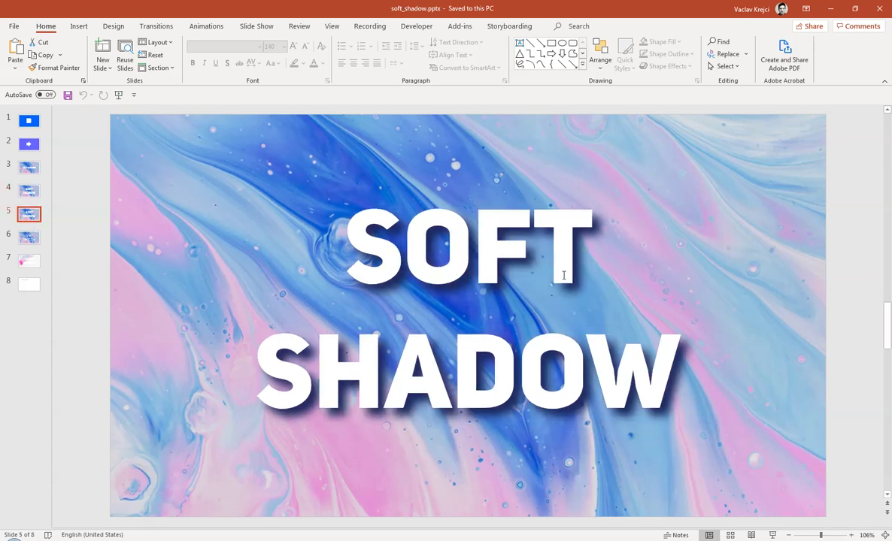
click(29, 190)
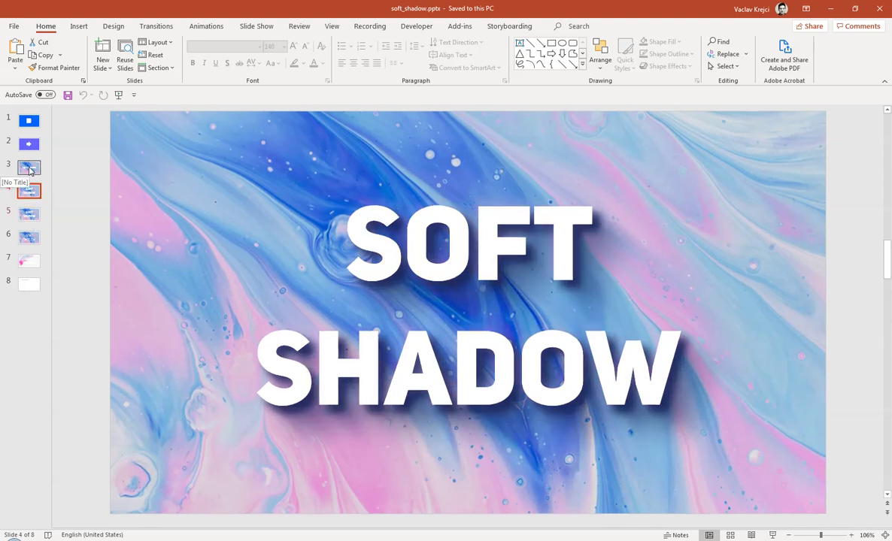
click(30, 170)
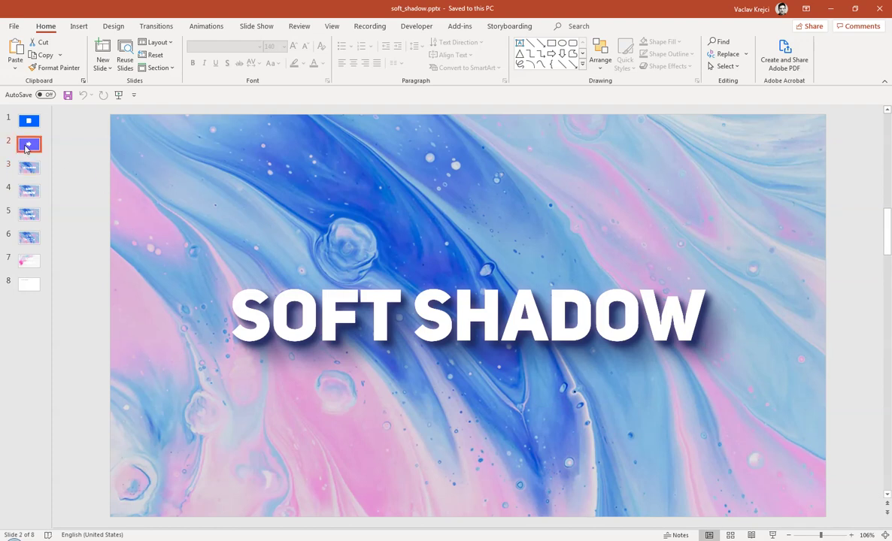
click(28, 144)
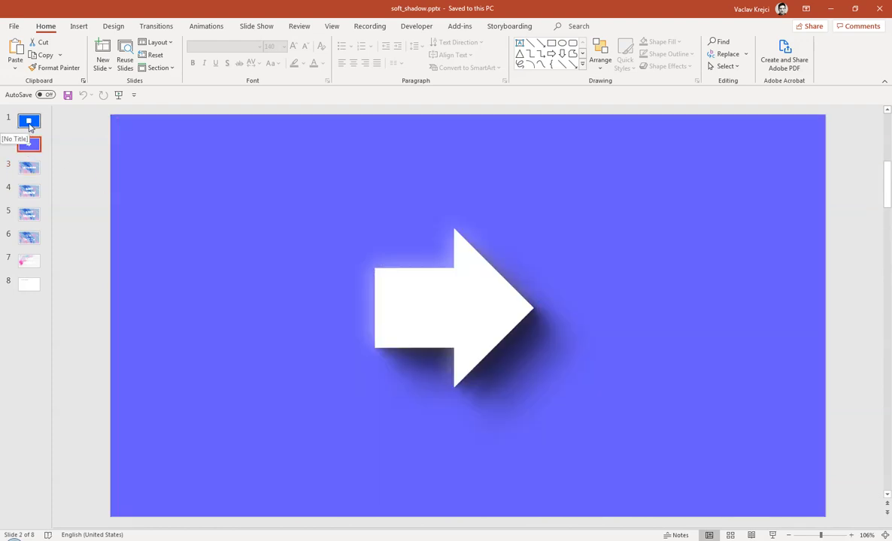
click(30, 124)
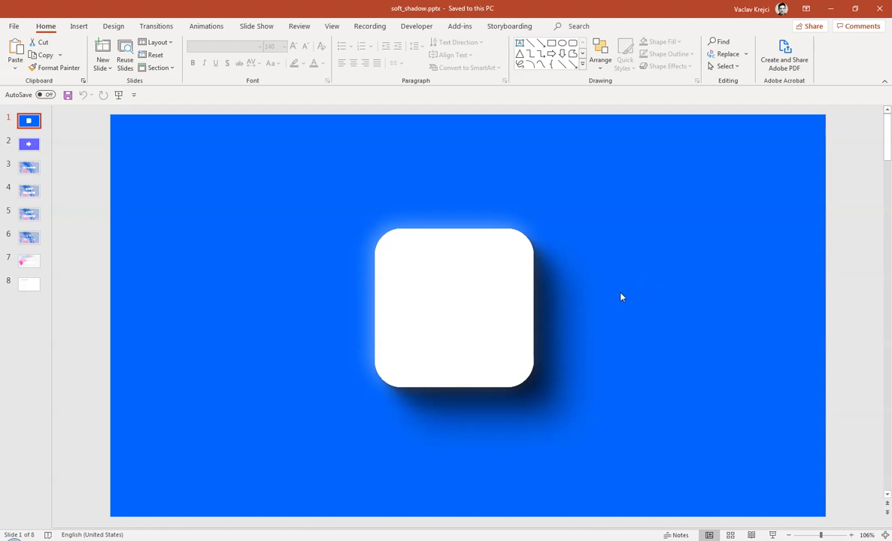
Create a new blank presentation with a Light Gray, Background 2, Darker 10% solid background
key(ctrl+n)
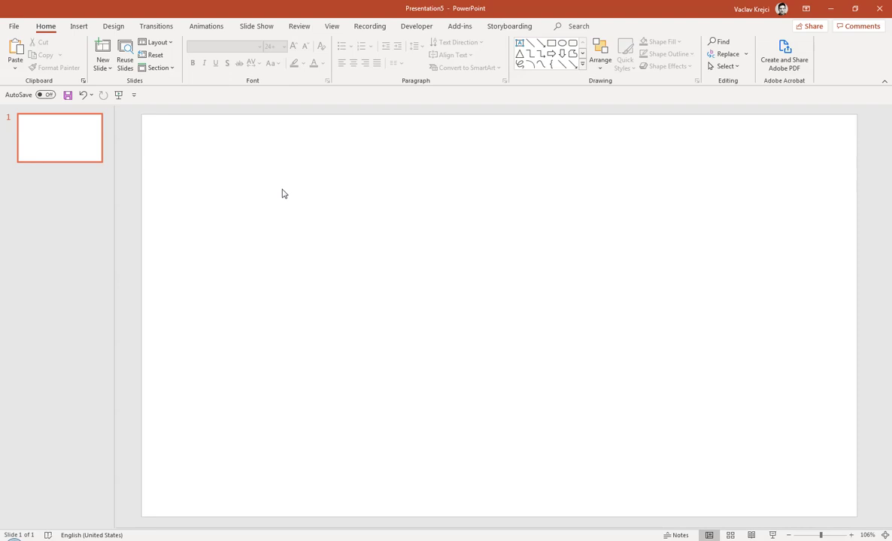
click(114, 27)
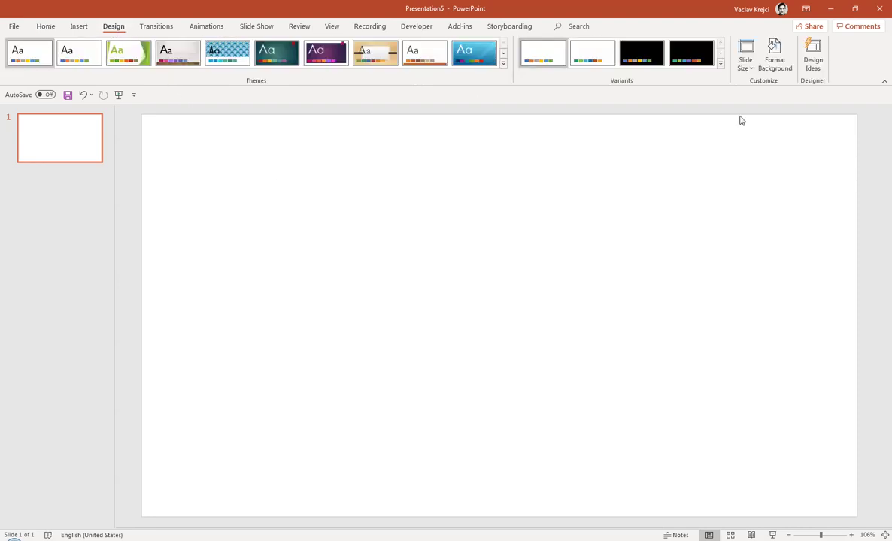
click(774, 59)
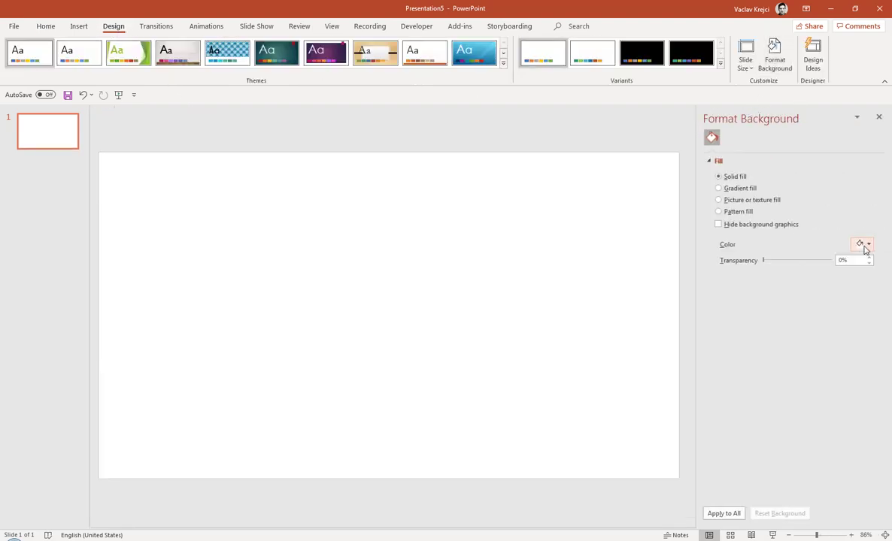
click(864, 247)
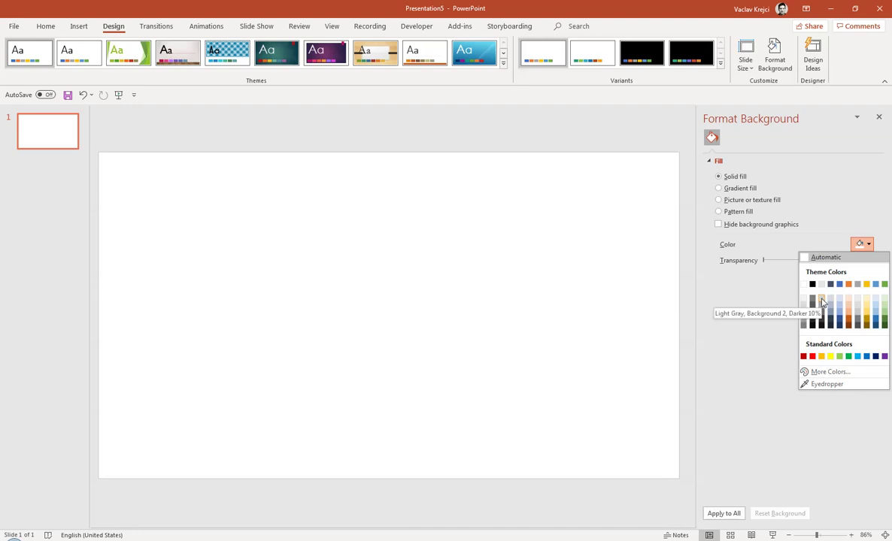
click(822, 301)
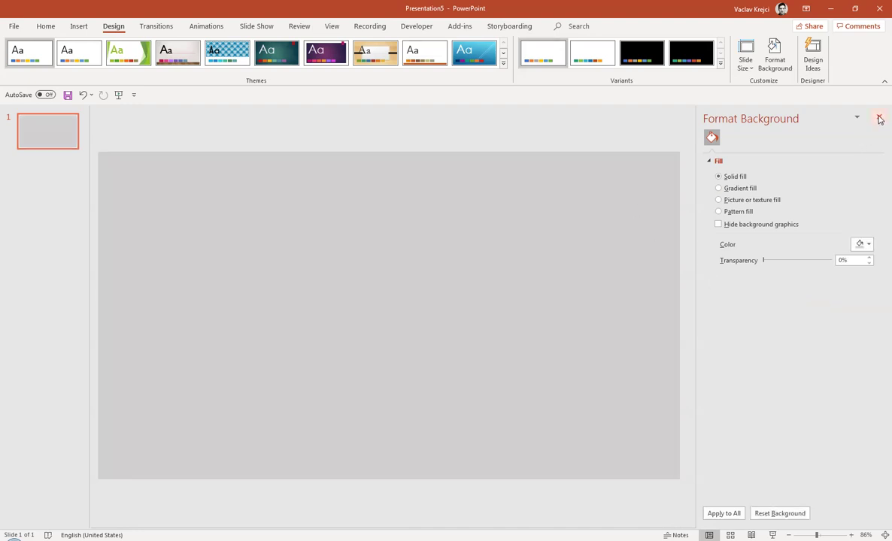
click(879, 118)
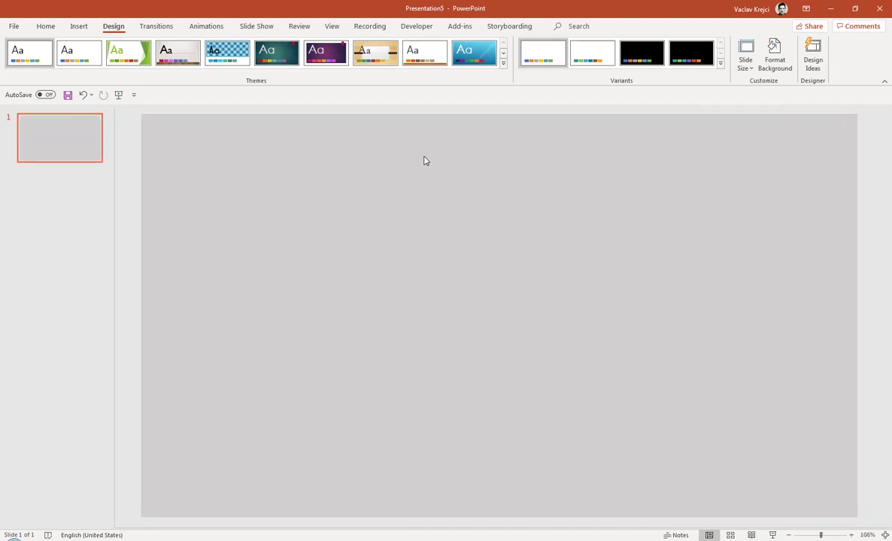
click(78, 27)
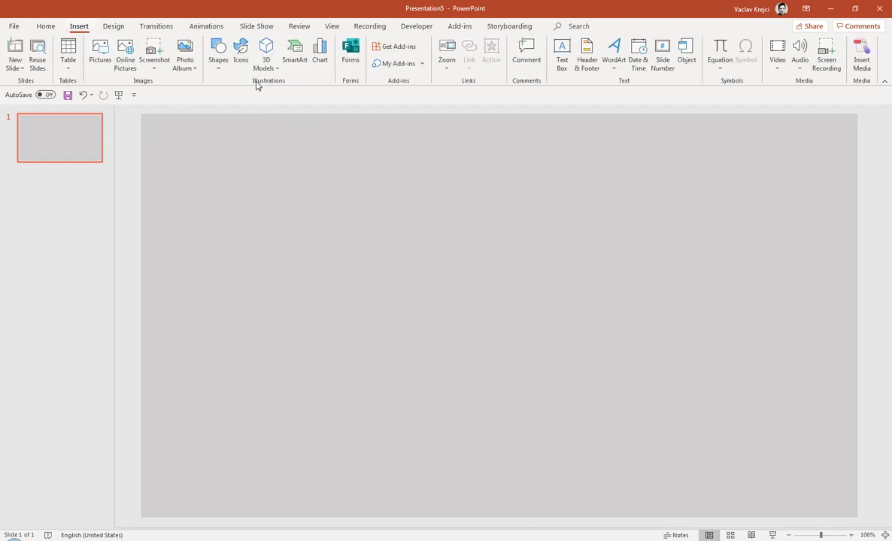
Draw a rounded square near the centre of the slide
click(218, 60)
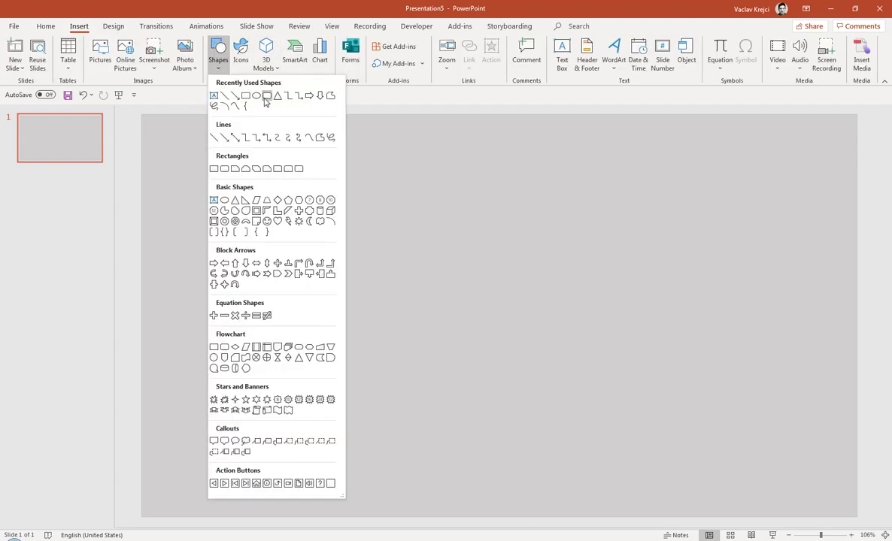
click(265, 98)
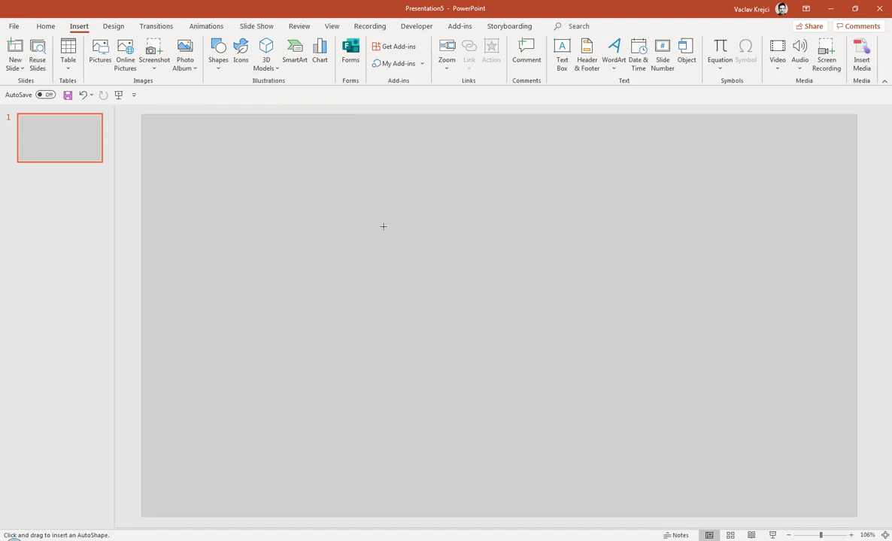
mouse_move(376, 217)
mouse_down()
mouse_move(526, 380)
mouse_move(514, 372)
mouse_up()
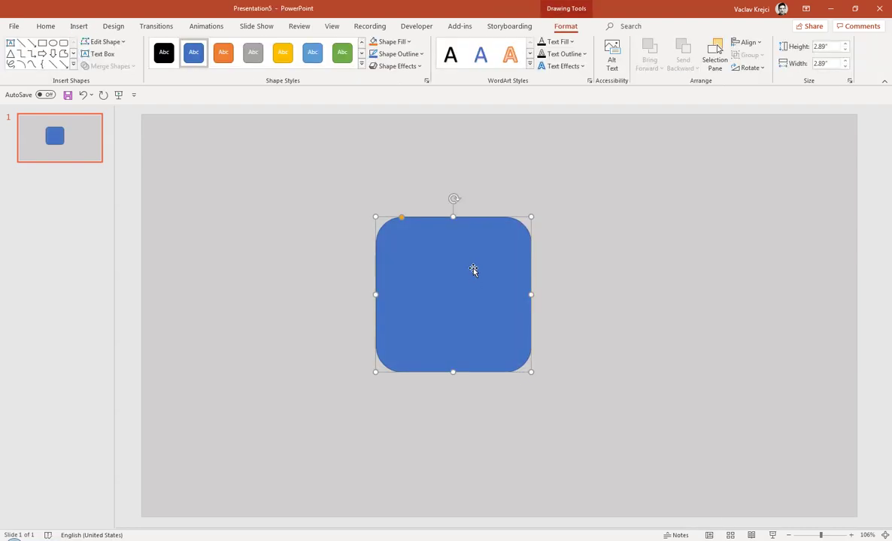
Fill the rounded square solid white and remove its outline
right_click(466, 228)
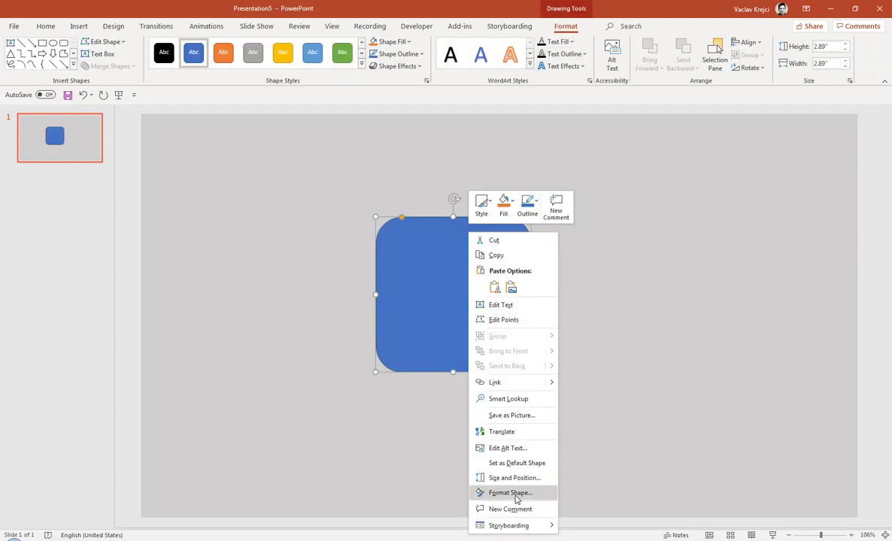
key(Escape)
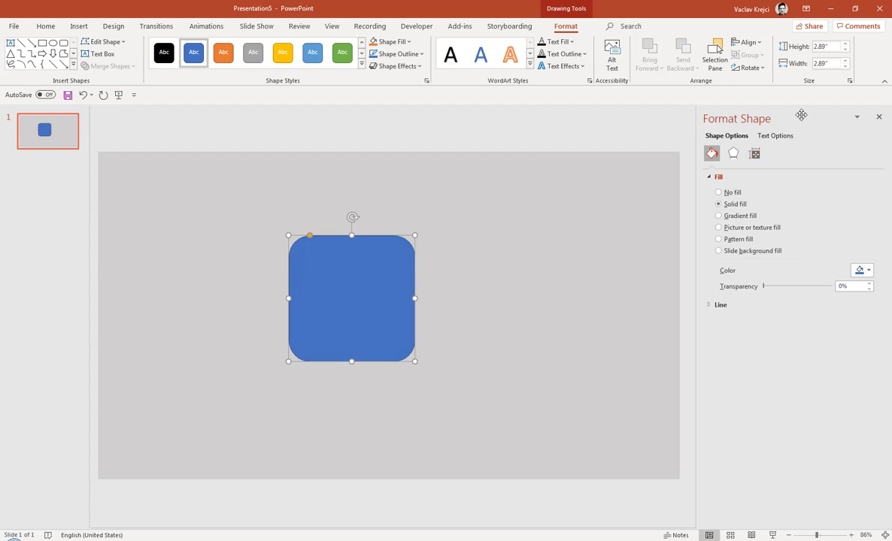
click(729, 309)
click(731, 320)
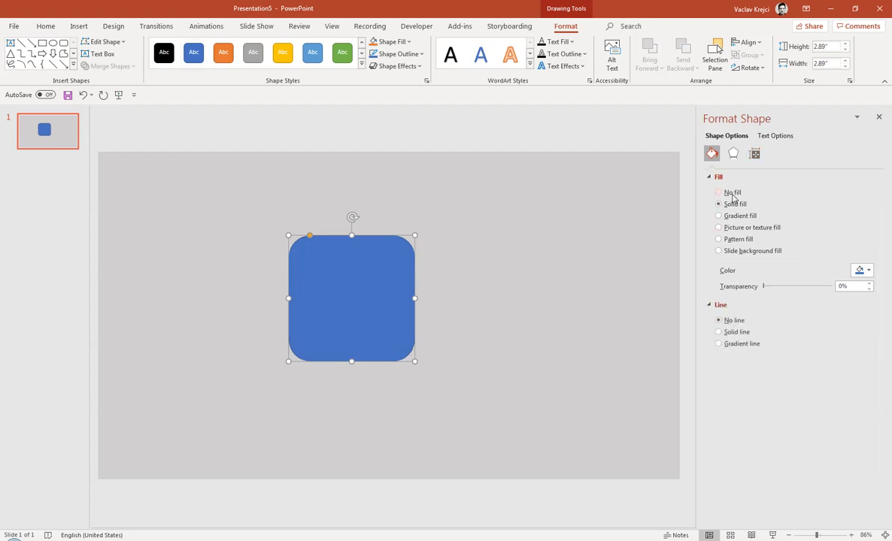
click(862, 270)
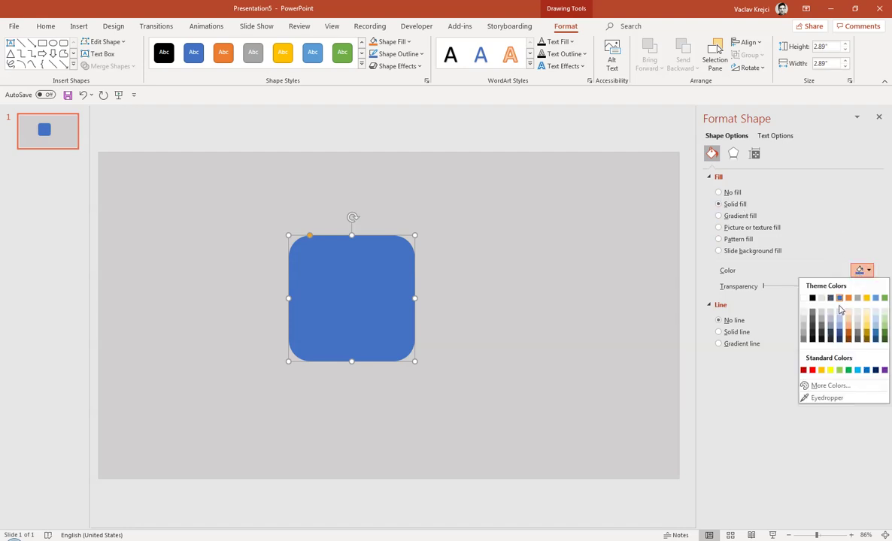
click(803, 299)
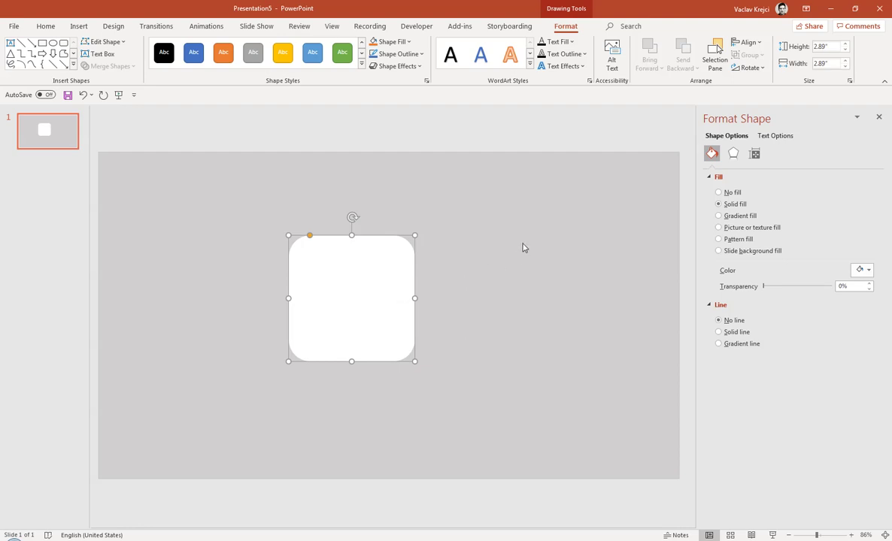
click(735, 155)
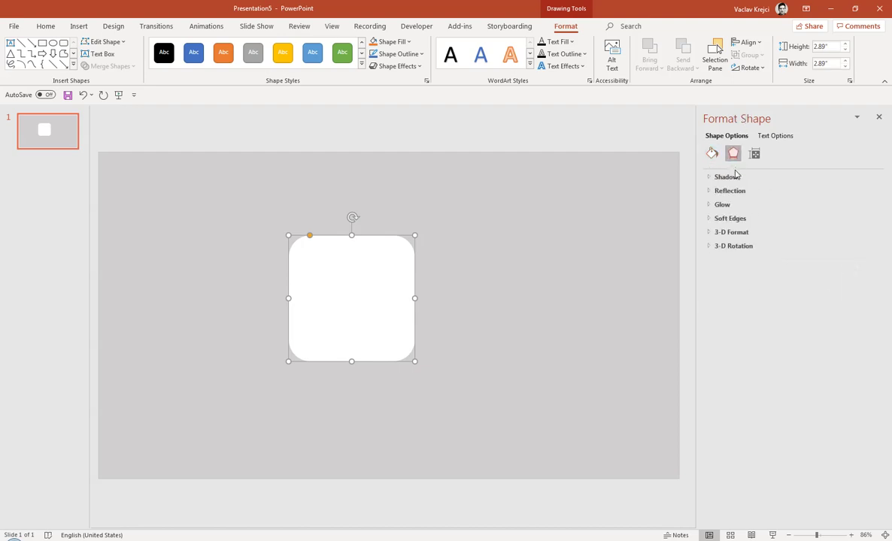
Apply a bottom-right offset shadow with 55% transparency, 51 pt blur and 87 pt distance
click(725, 179)
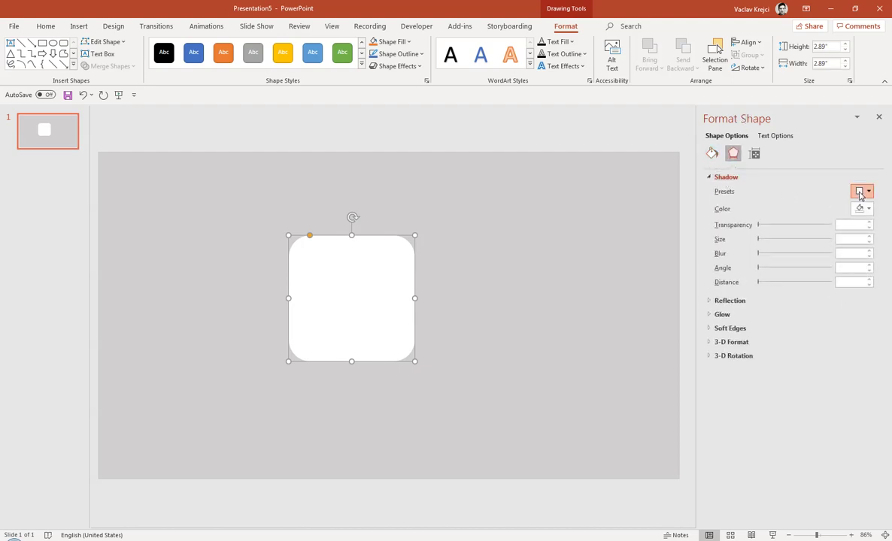
click(862, 192)
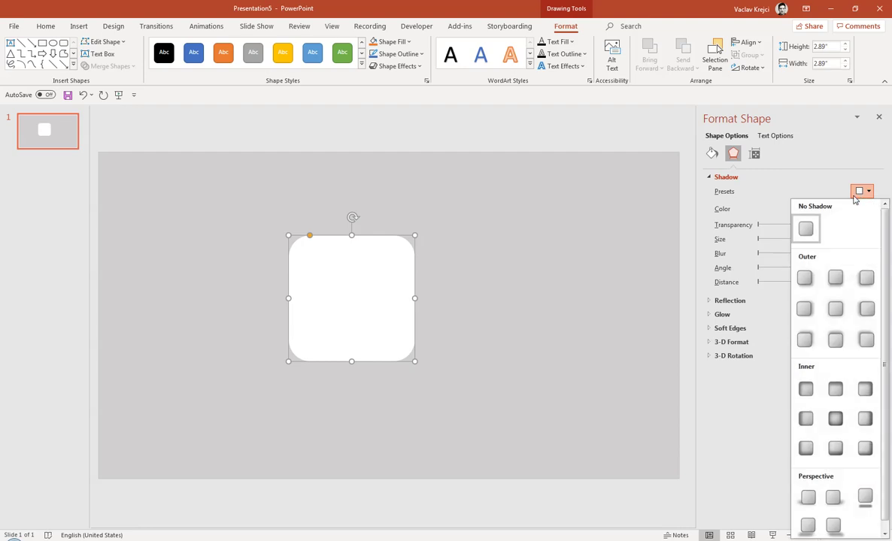
click(805, 279)
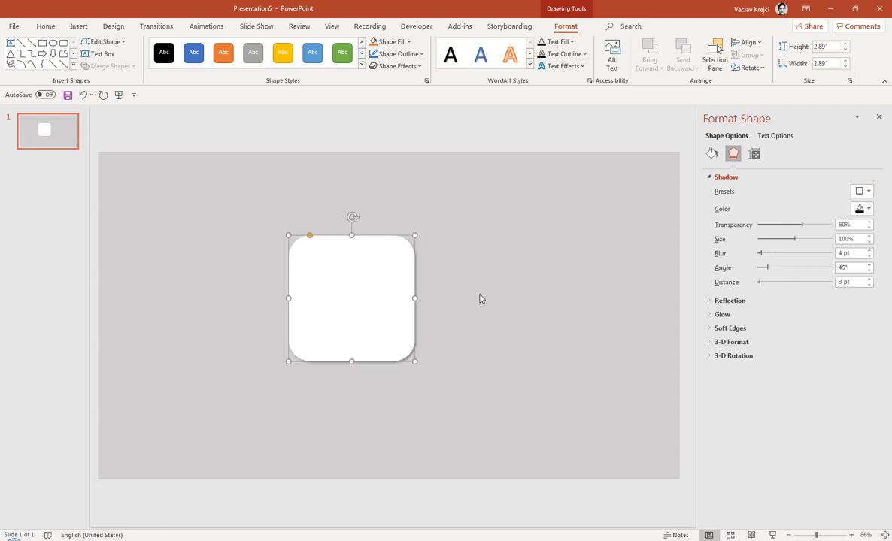
drag(802, 225, 759, 255)
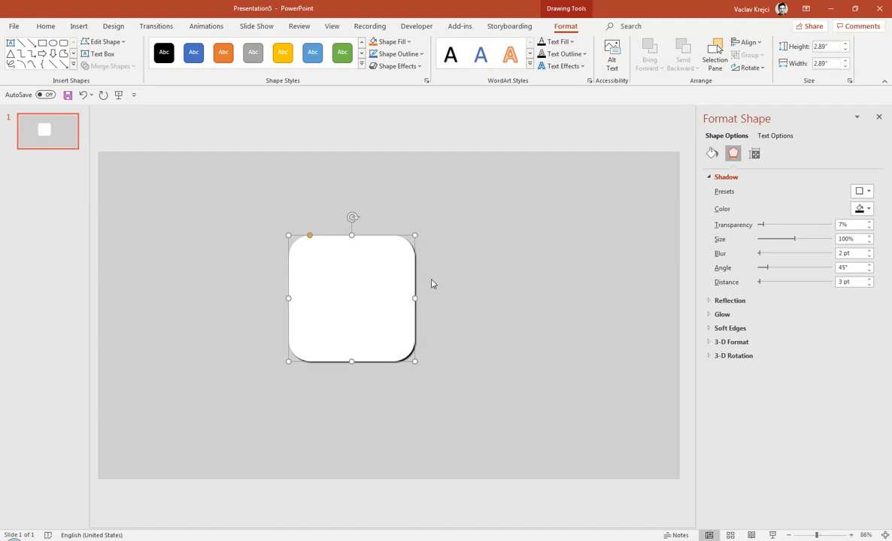
drag(758, 254, 797, 257)
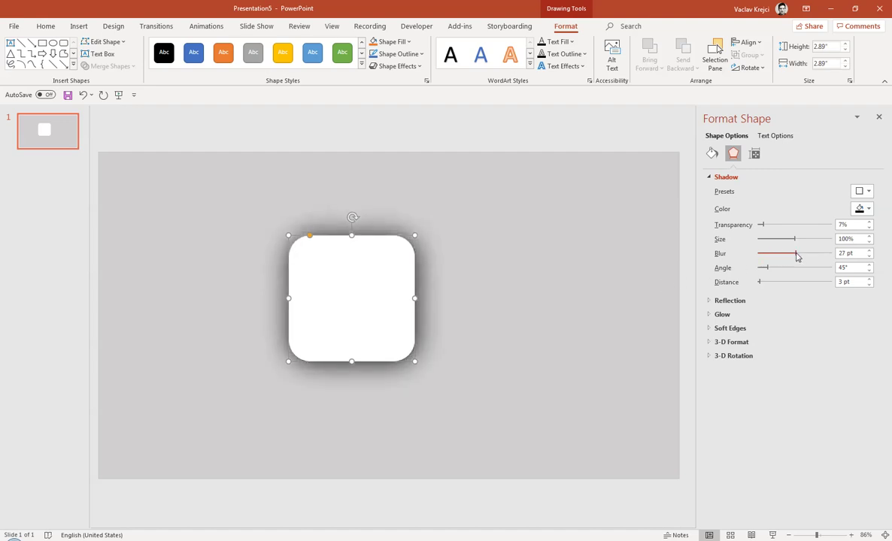
drag(761, 284, 793, 286)
drag(761, 225, 799, 230)
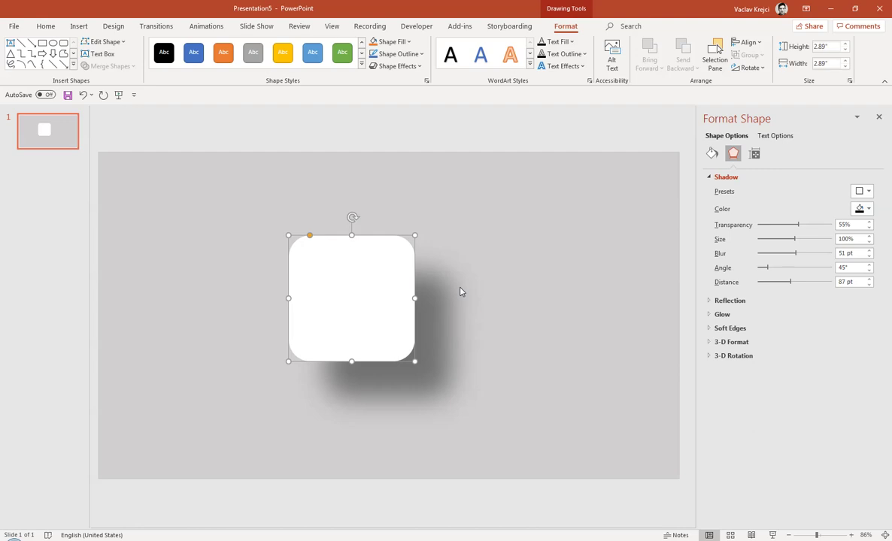
Set the square's shadow to 50% transparency, 6 pt blur and 6 pt distance
double_click(843, 225)
text(50)
key(Return)
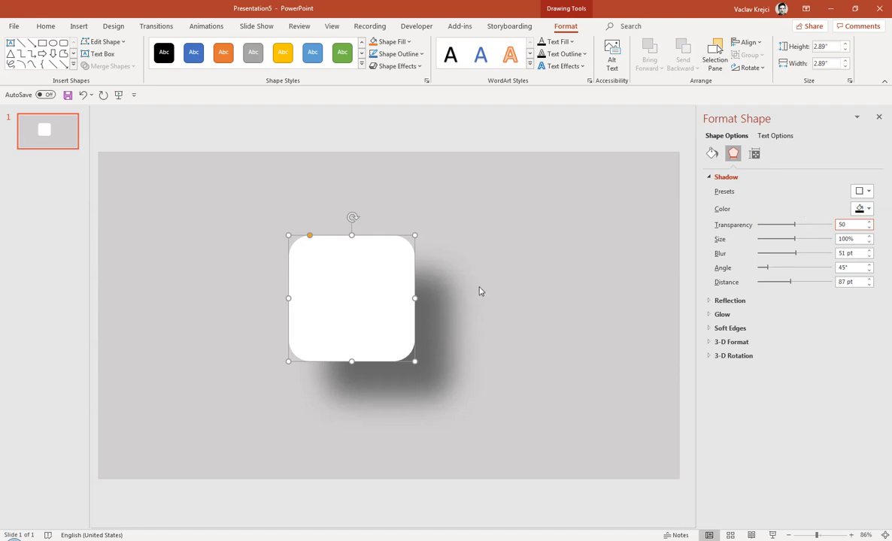
drag(797, 257, 762, 257)
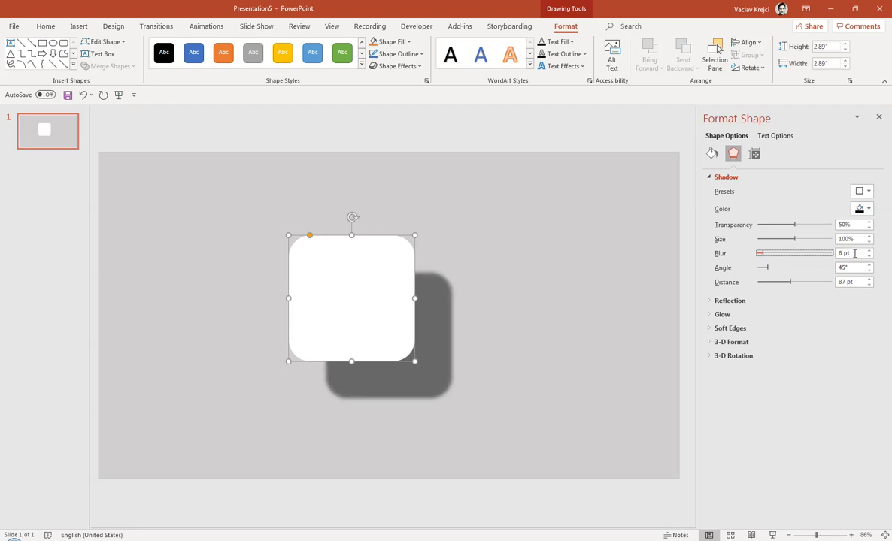
drag(789, 283, 760, 284)
click(336, 281)
drag(348, 283, 348, 272)
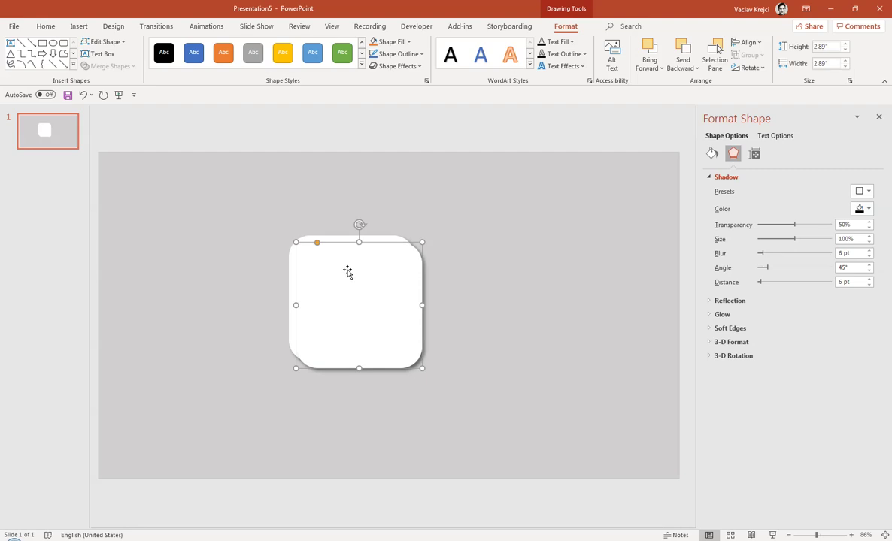
Duplicate the square over the original and give the copy 9 pt blur, 13 pt distance
click(46, 26)
click(59, 55)
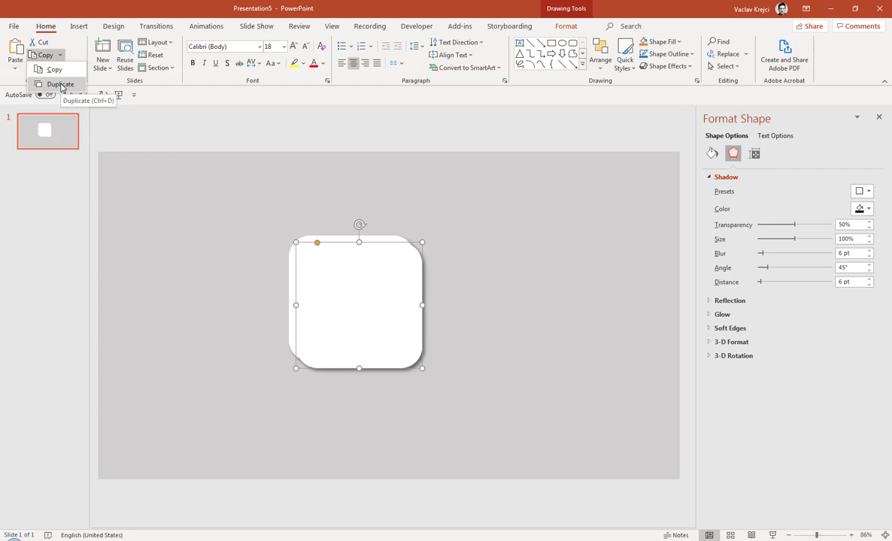
click(61, 85)
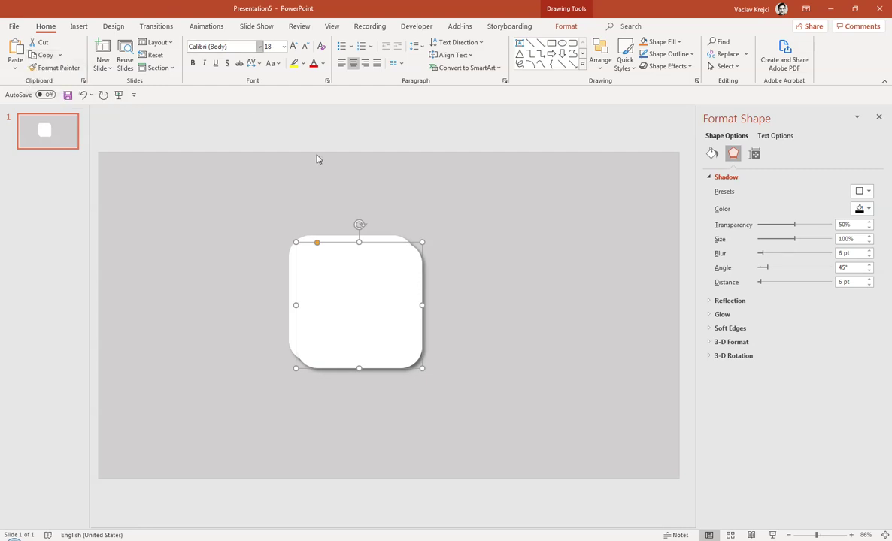
mouse_move(348, 279)
mouse_down()
mouse_move(375, 290)
mouse_move(378, 302)
mouse_move(340, 267)
mouse_up()
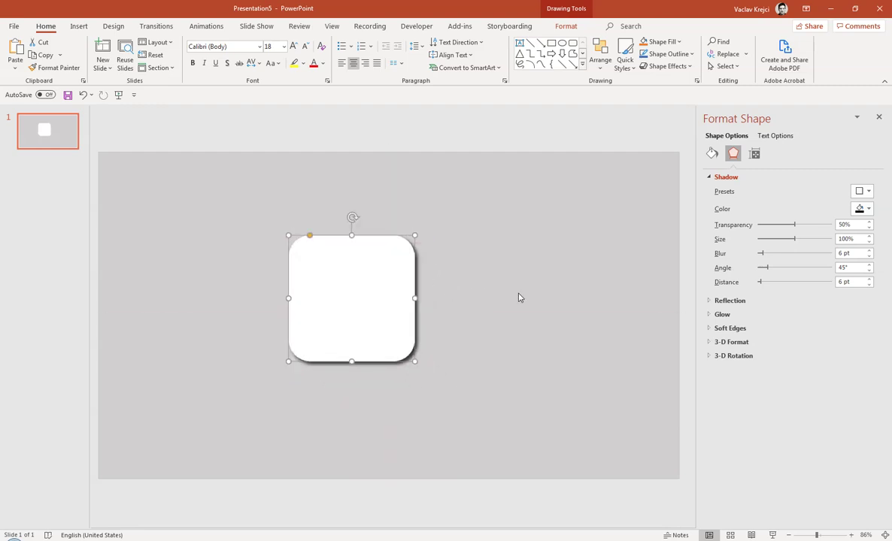
click(764, 255)
drag(762, 284, 764, 284)
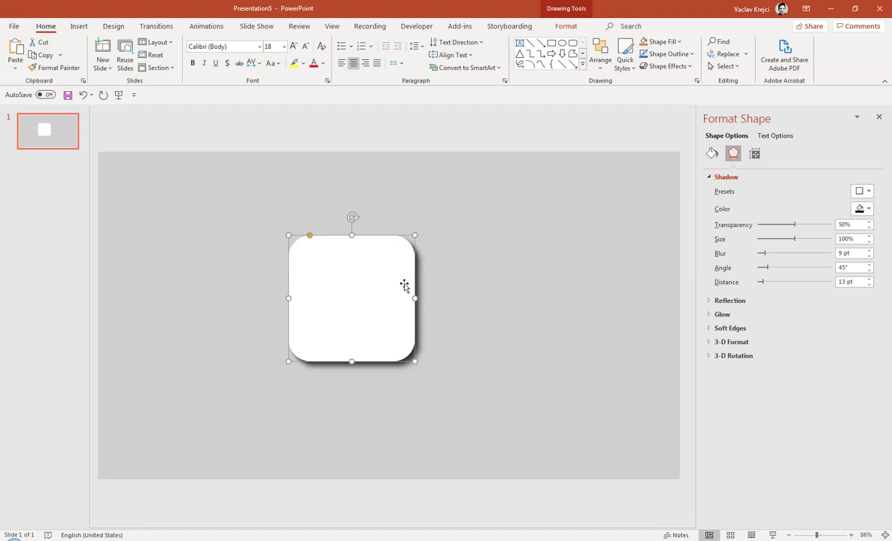
Place another copy over the square with an 18 pt blur, 45 pt distance shadow
mouse_move(393, 277)
mouse_down()
mouse_move(401, 285)
mouse_move(394, 277)
mouse_up()
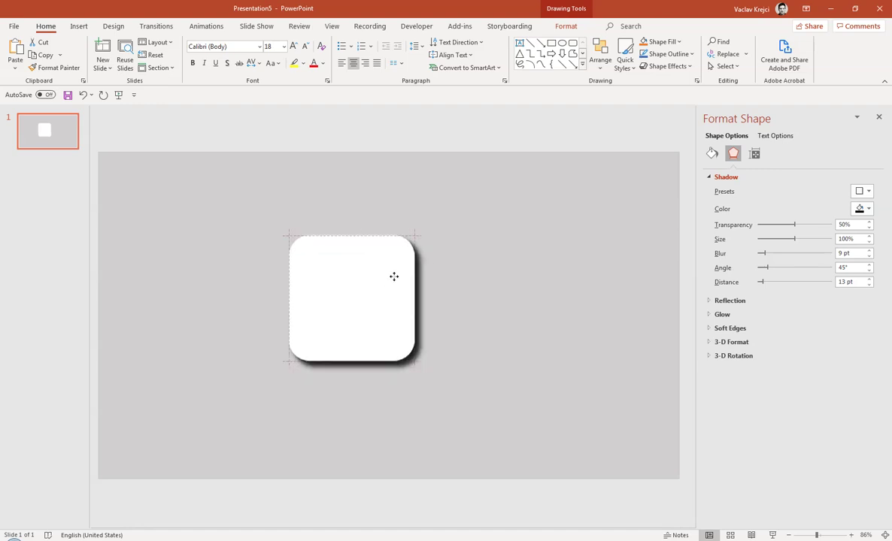
drag(767, 258, 769, 285)
click(384, 278)
click(778, 257)
drag(767, 282, 774, 283)
Add two more copies, raising shadow blur to 42 pt, then 72 pt with about 108 pt distance
click(353, 280)
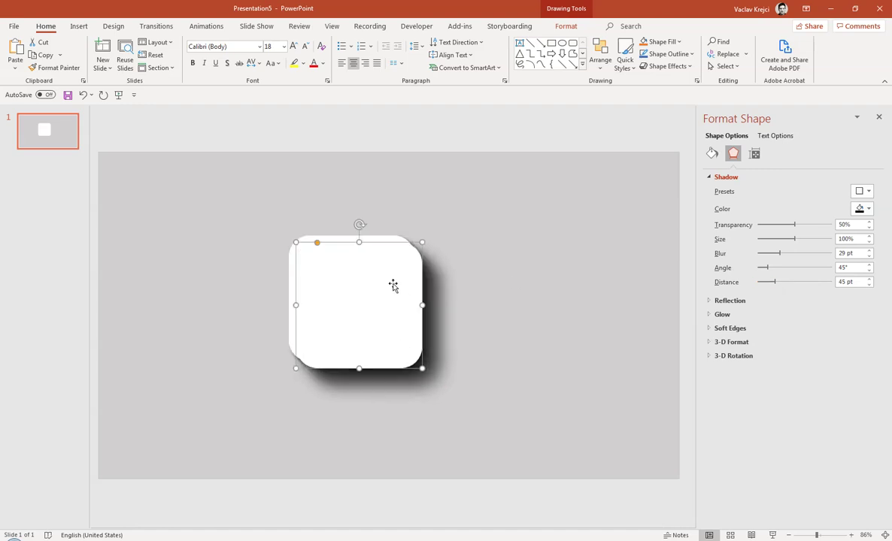
mouse_move(779, 254)
mouse_down()
mouse_move(788, 255)
mouse_move(784, 285)
mouse_move(795, 256)
mouse_up()
click(777, 283)
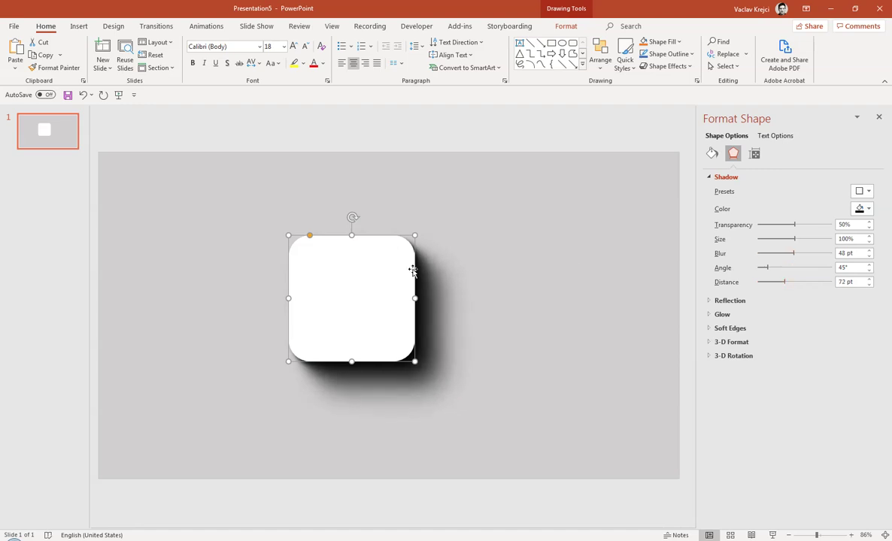
drag(361, 273, 376, 277)
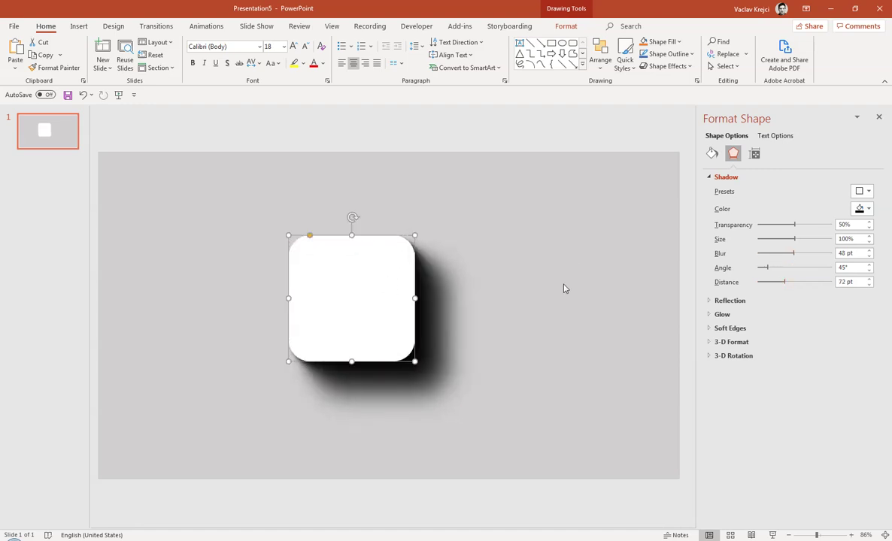
drag(796, 257, 813, 258)
click(782, 284)
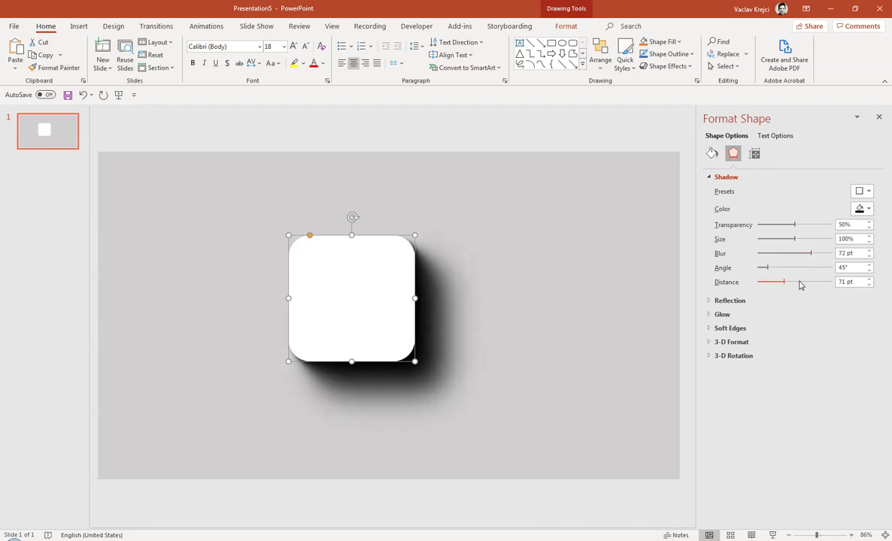
drag(784, 286, 798, 285)
Deselect to review the layered shadow, then reselect the square's effect settings
click(585, 304)
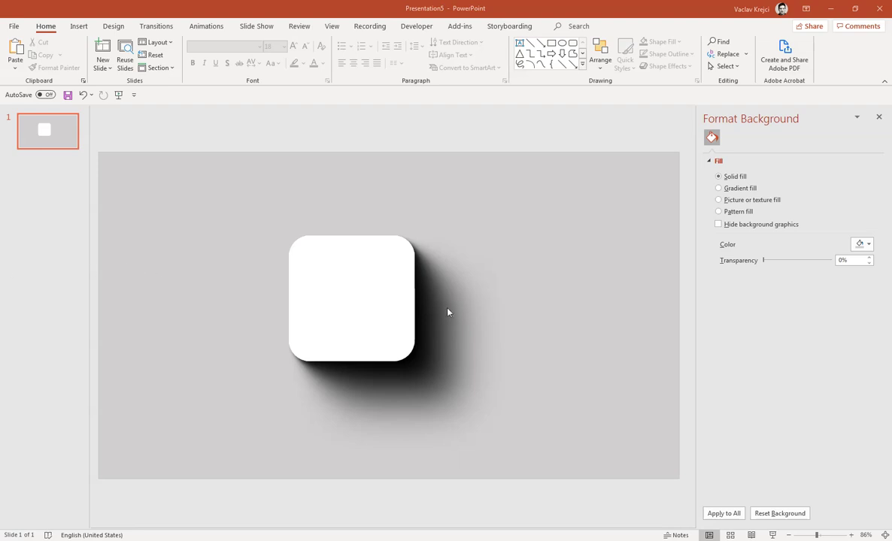
click(400, 265)
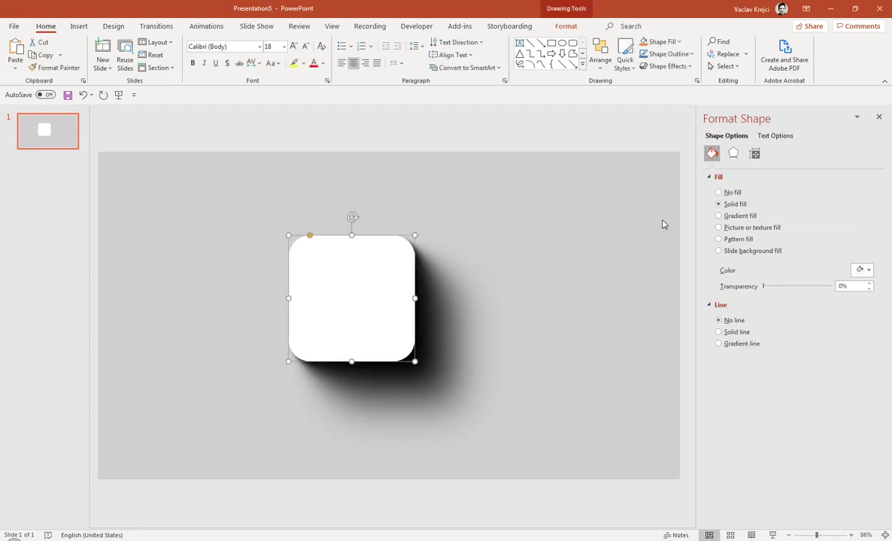
click(767, 136)
click(726, 135)
click(733, 154)
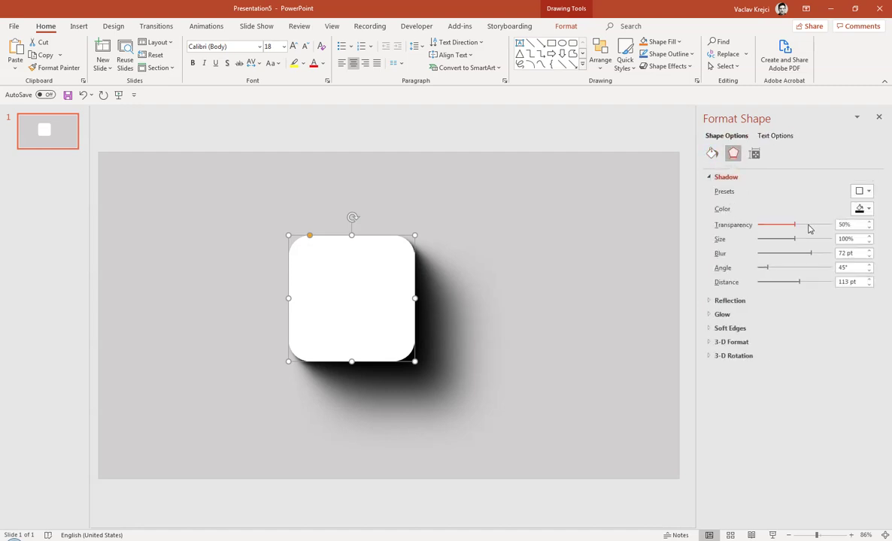
Select all stacked squares, try 20% shadow transparency, then undo it
drag(243, 200, 567, 477)
click(732, 153)
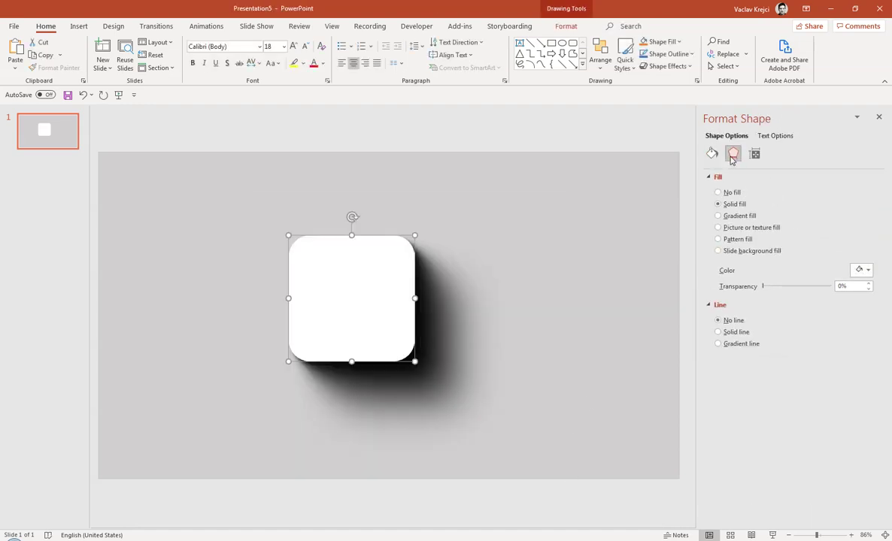
click(837, 226)
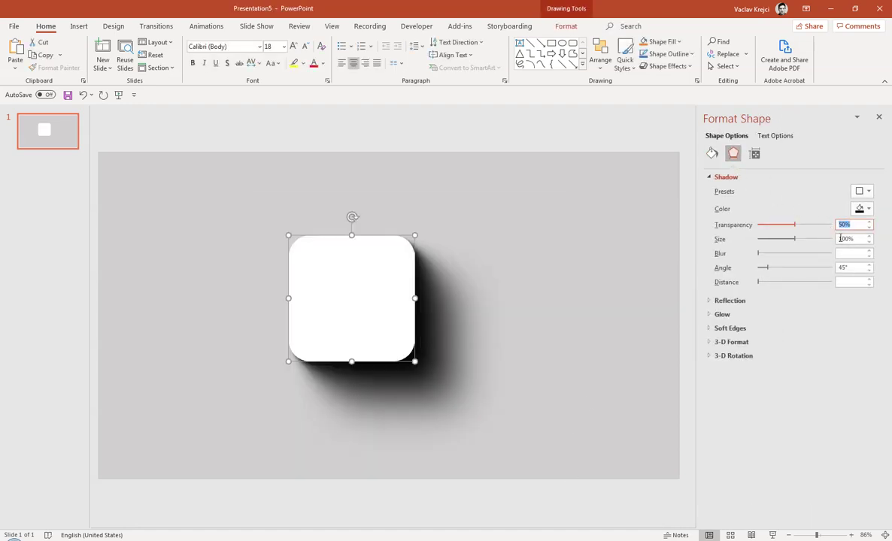
text(20)
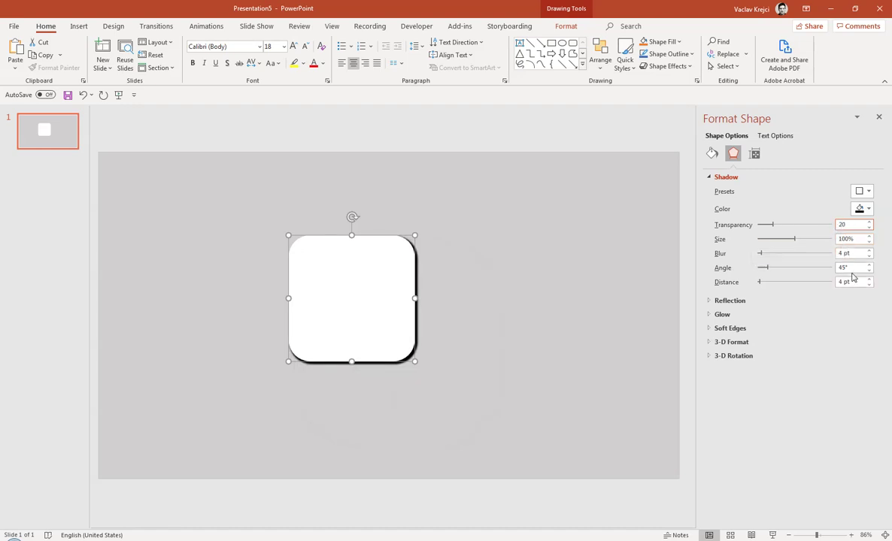
click(82, 96)
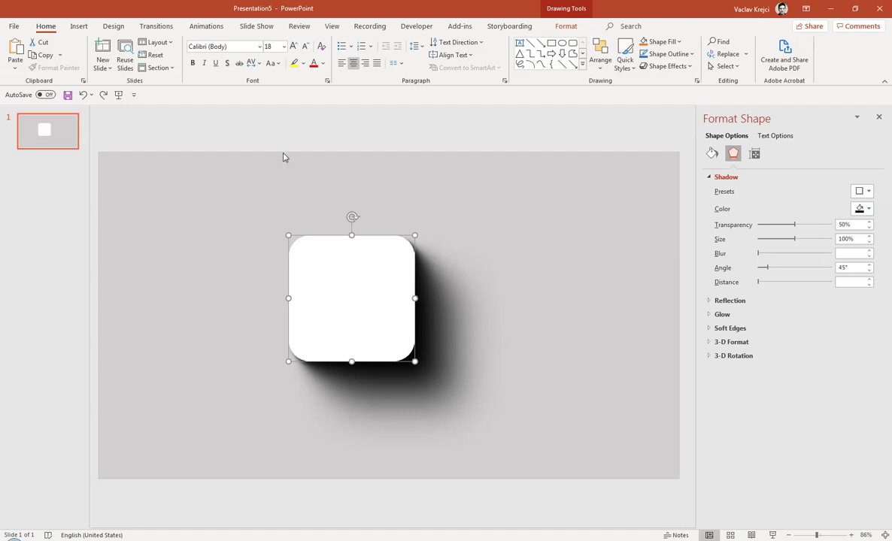
click(315, 192)
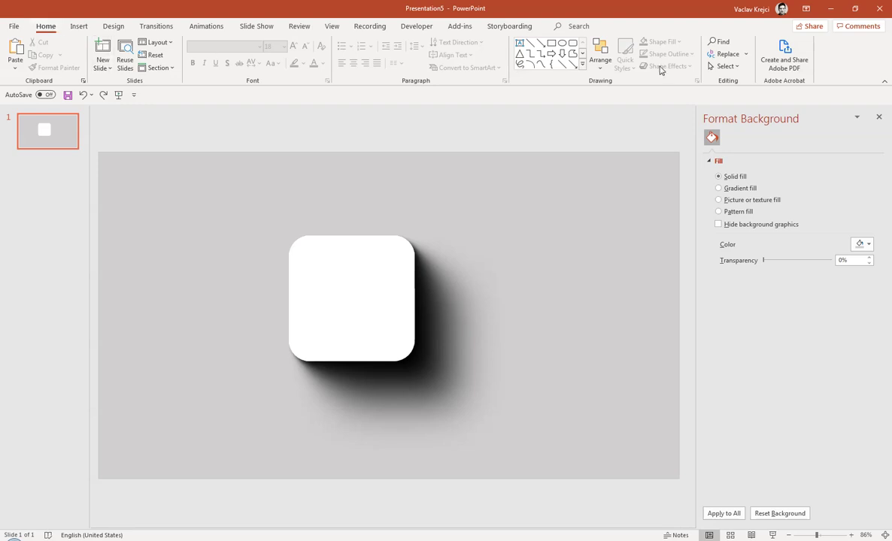
click(723, 66)
In the Selection pane, hide five shadow layers and select the remaining visible square
click(746, 110)
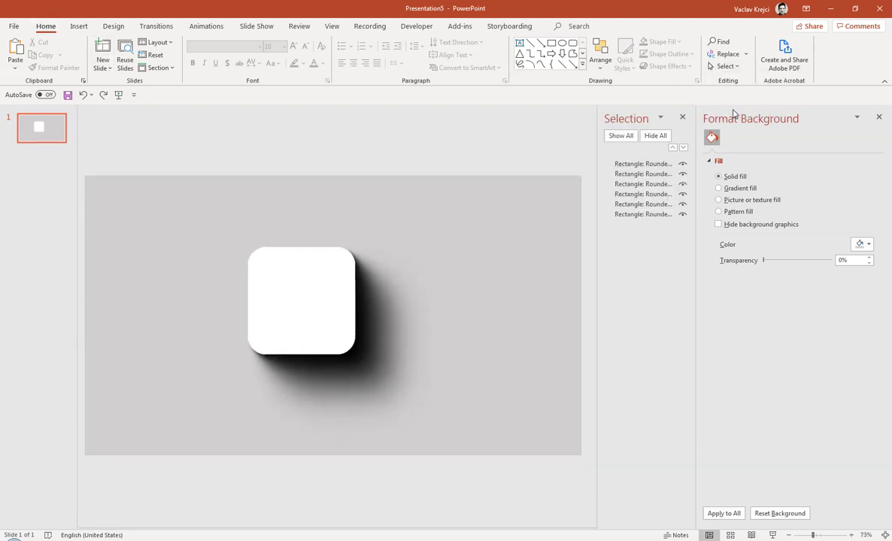
click(682, 163)
click(682, 174)
click(682, 183)
click(682, 194)
click(682, 204)
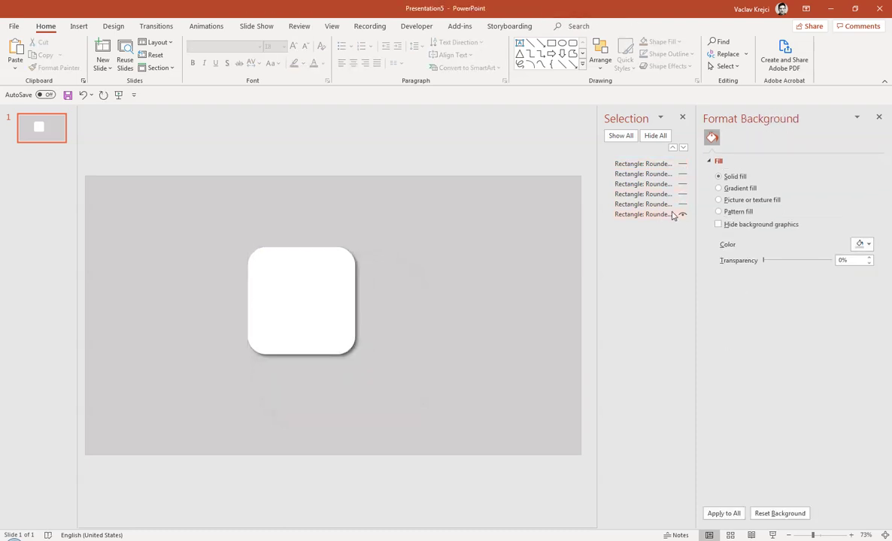
click(639, 214)
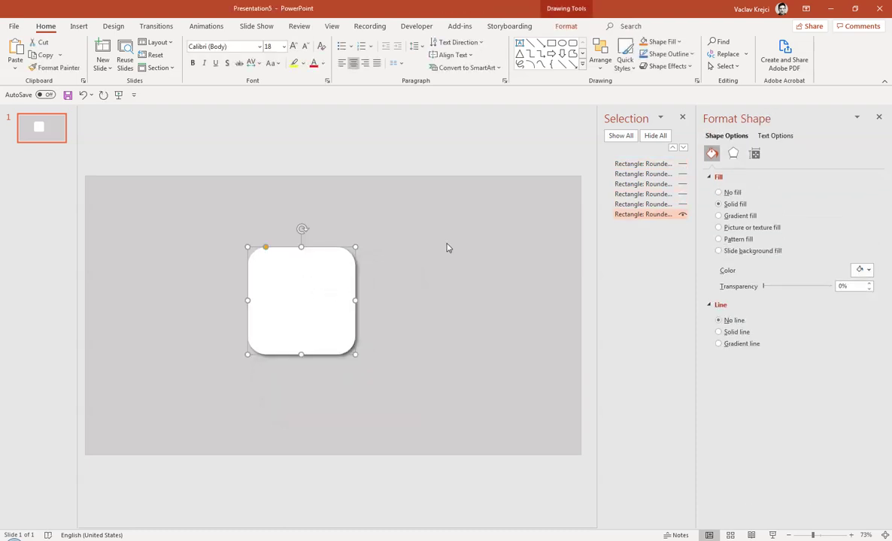
Set 60% shadow transparency on the visible square and the next layer
click(734, 153)
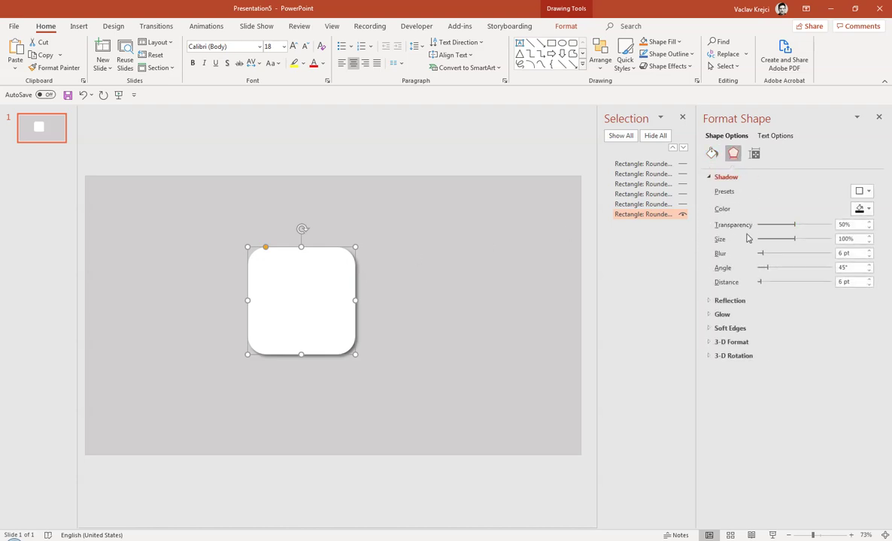
click(846, 225)
text(60)
key(Return)
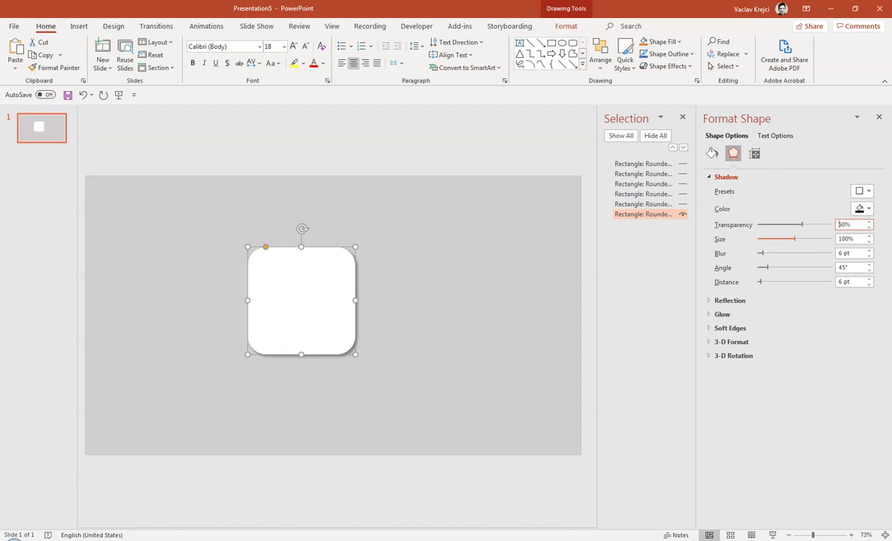
click(643, 204)
click(841, 225)
text(60)
key(Return)
Set 60% shadow transparency on the remaining rectangle layers, then deselect
click(641, 194)
click(840, 225)
text(60)
key(Return)
click(642, 184)
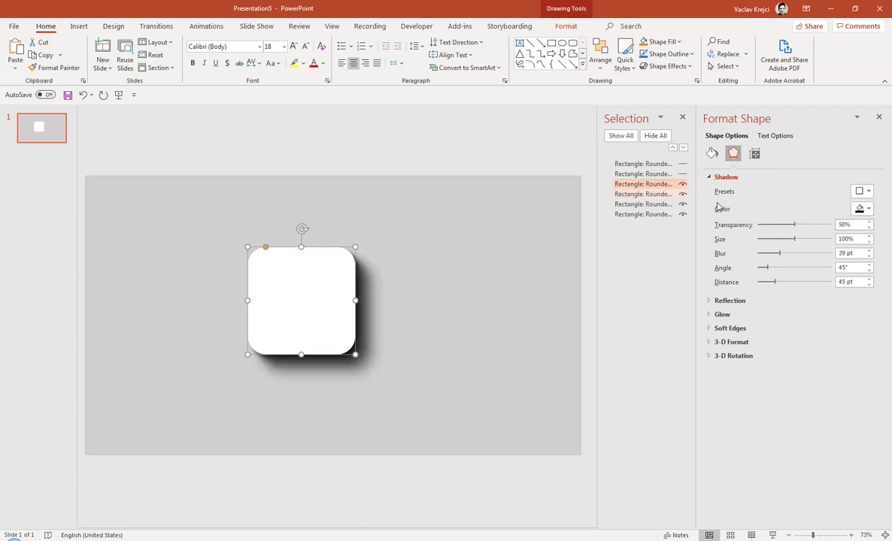
click(841, 225)
click(643, 174)
click(840, 225)
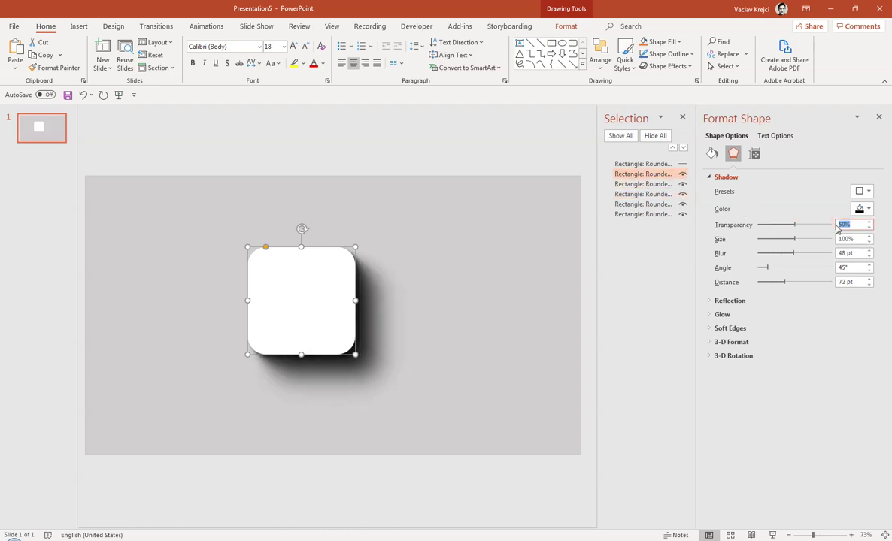
click(642, 164)
click(841, 225)
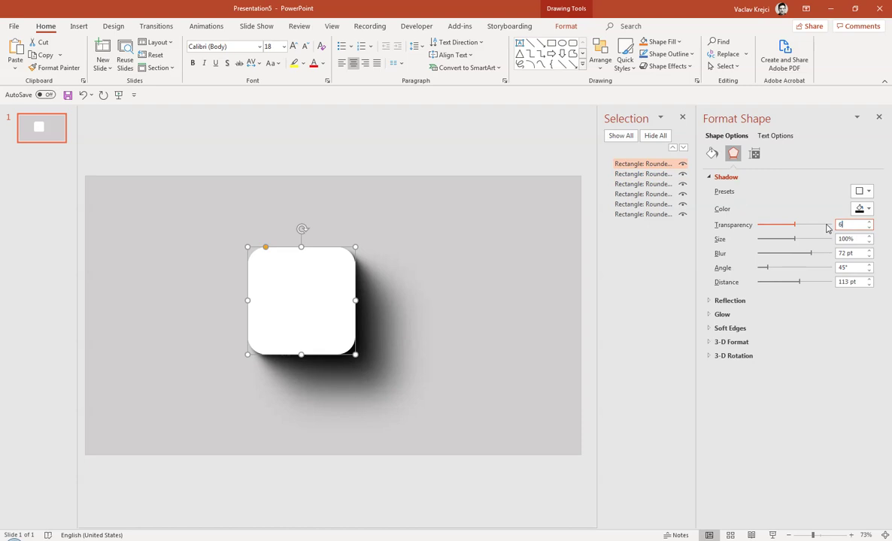
text(60)
key(Return)
click(518, 286)
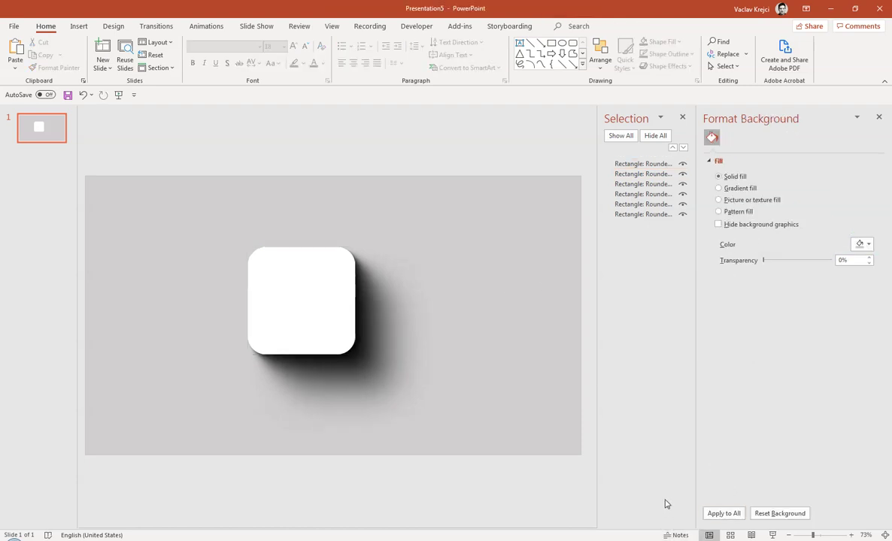
Zoom the slide to 90% and preview the background colour choices without changing them
click(850, 534)
click(851, 535)
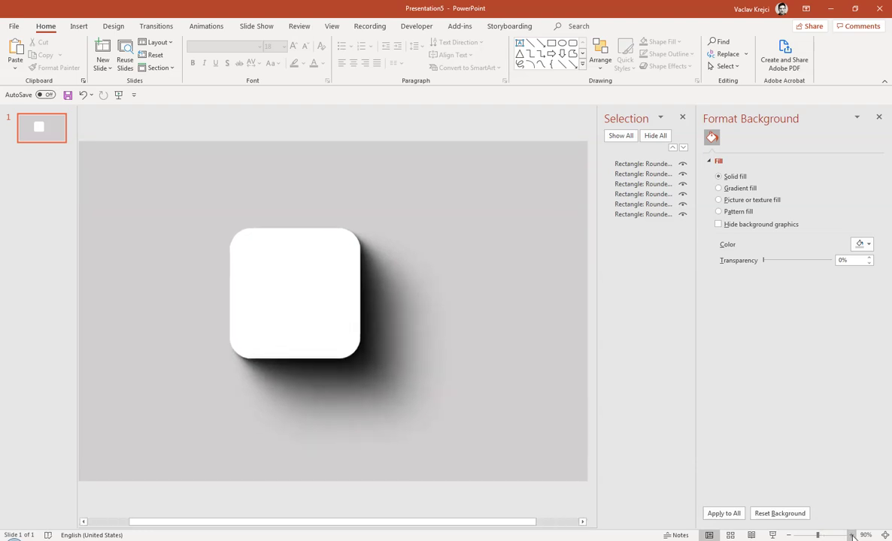
drag(424, 523, 392, 524)
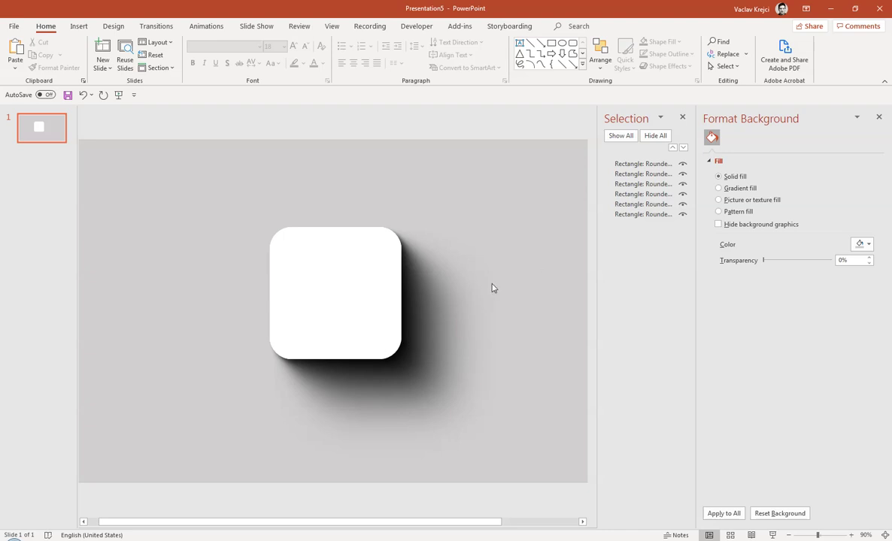
click(623, 216)
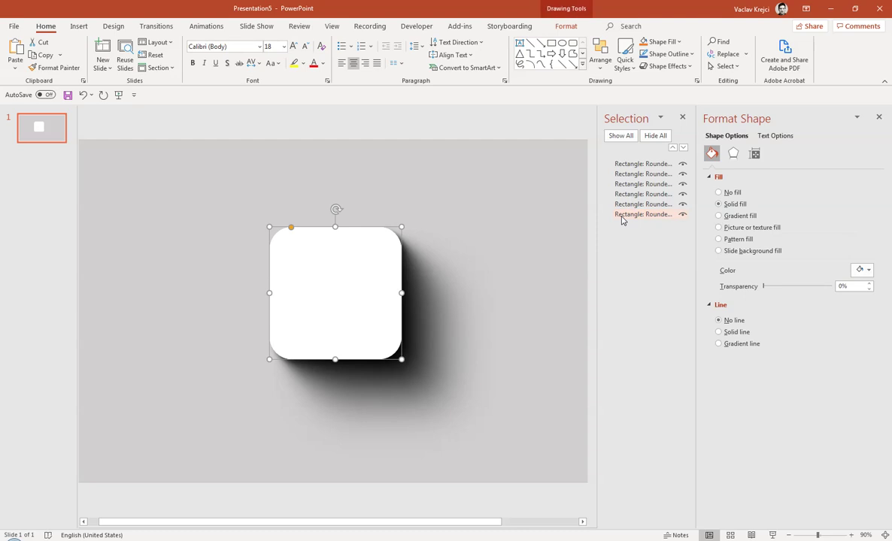
click(435, 207)
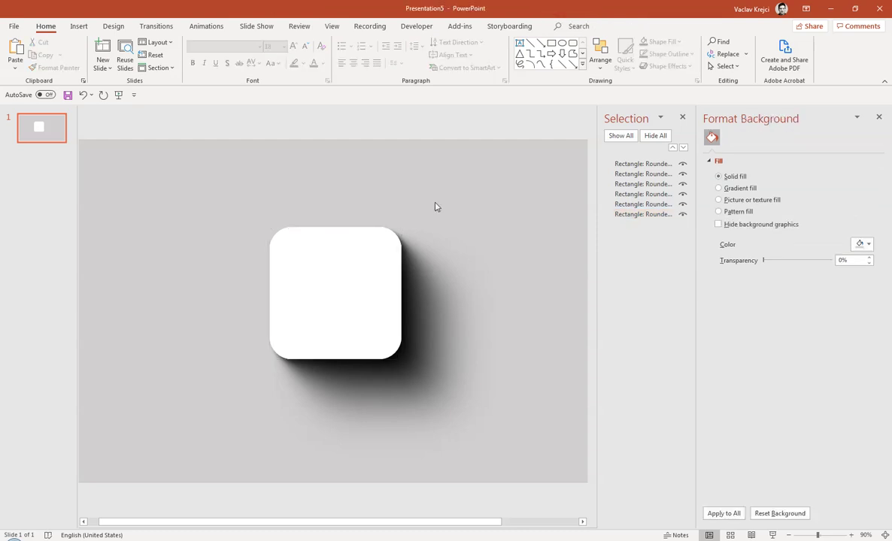
click(865, 244)
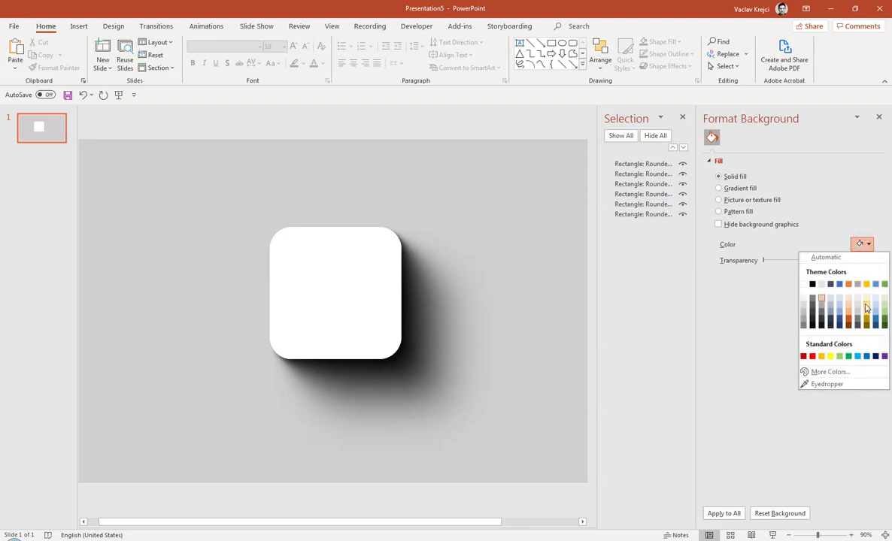
click(792, 207)
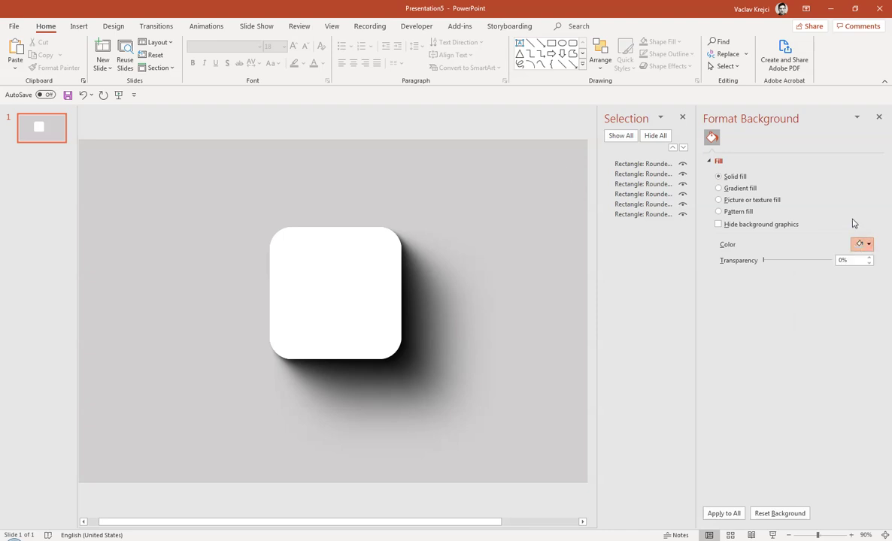
Apply the Blue Green theme colours and fill the slide background bright blue
click(111, 27)
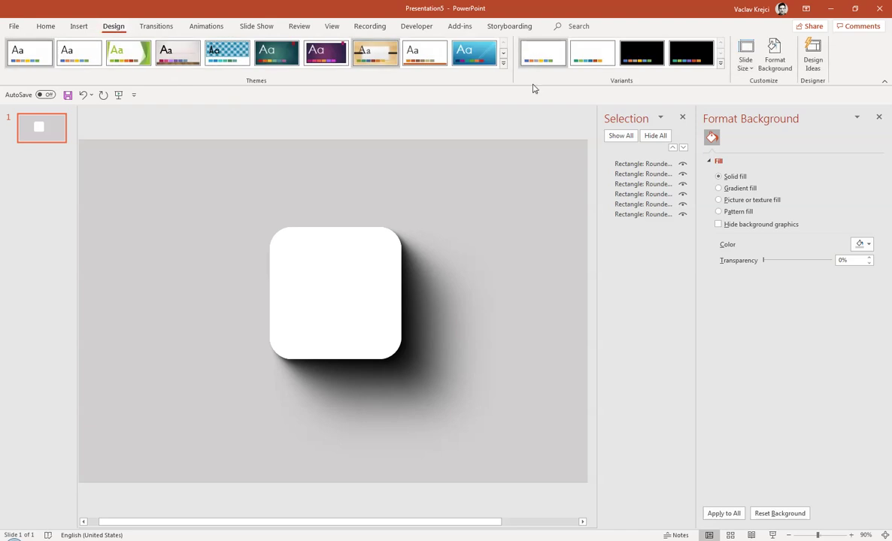
click(720, 63)
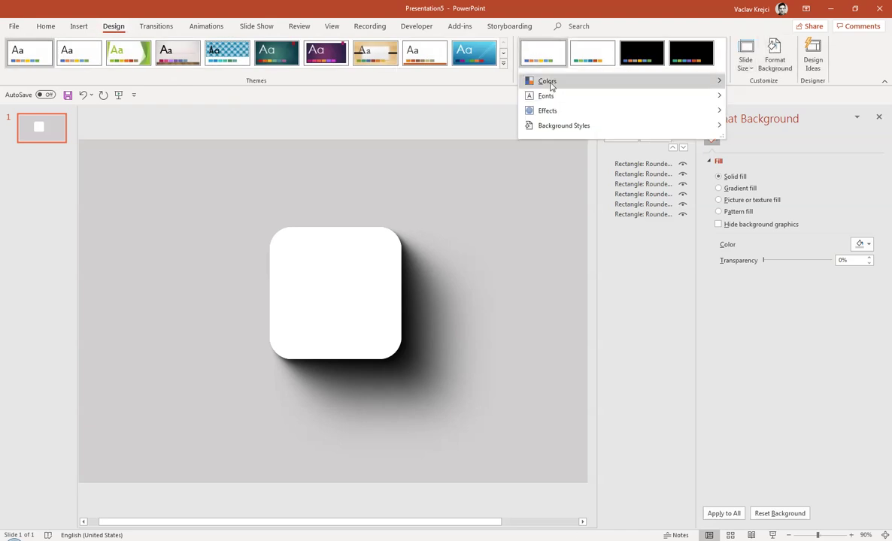
mouse_move(551, 86)
drag(851, 136, 851, 247)
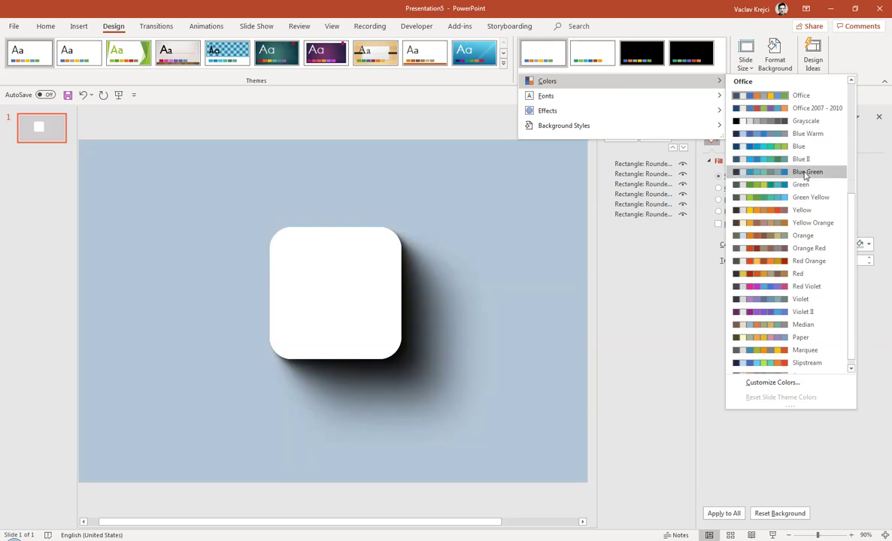
click(805, 173)
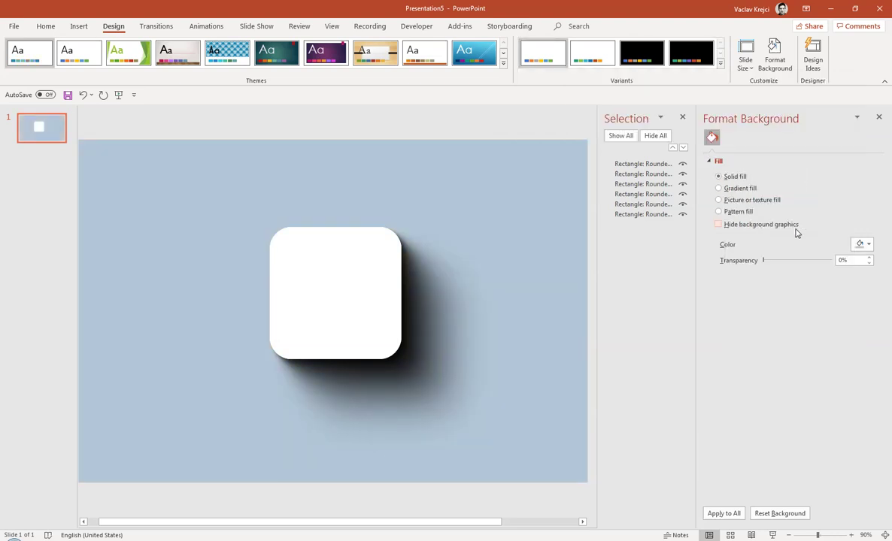
click(859, 246)
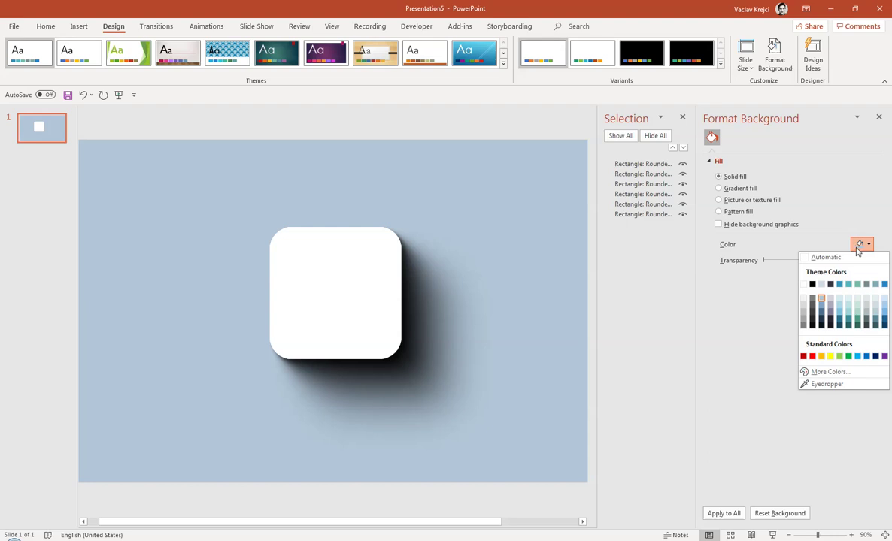
click(884, 285)
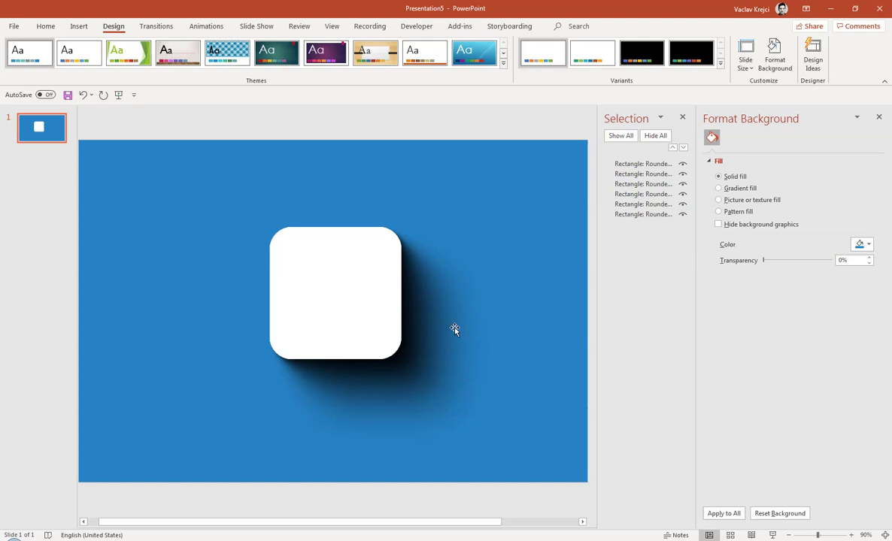
Open the custom colour mixer for the bottom rectangle's shadow colour
click(618, 216)
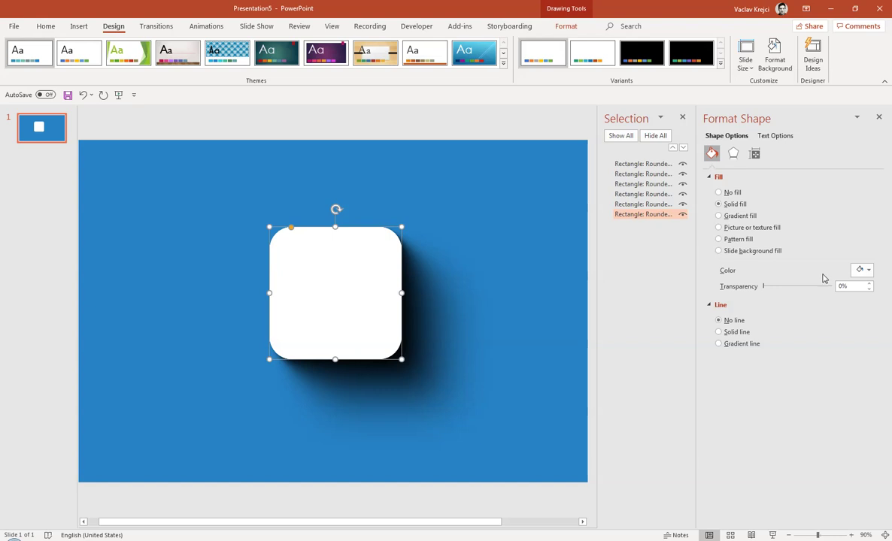
click(734, 154)
click(866, 210)
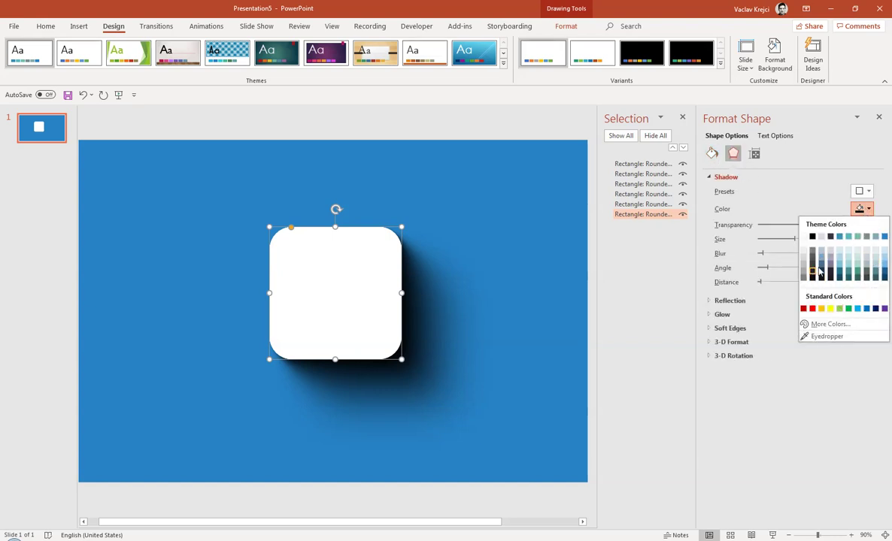
click(820, 324)
drag(454, 164, 500, 177)
click(505, 189)
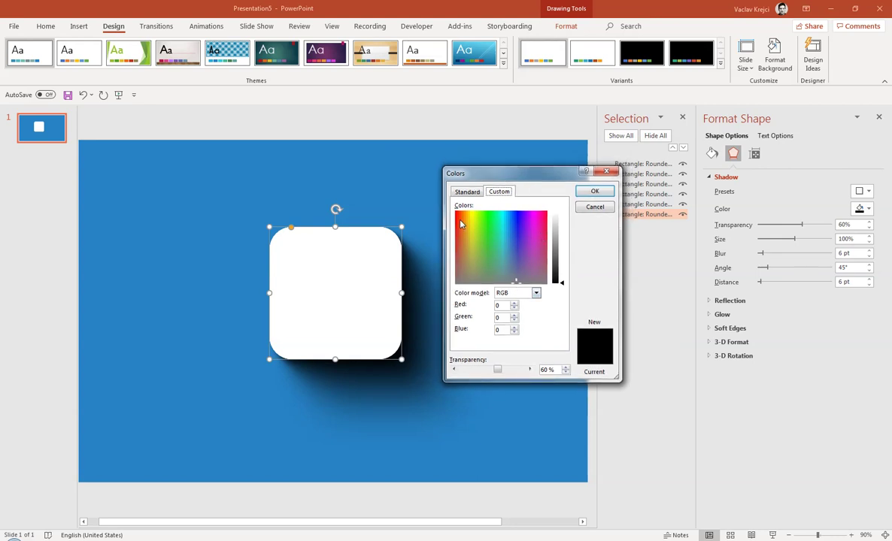
Mix a dark blue-grey (RGB 28/33/44) and apply it as the shadow colour
click(545, 272)
drag(545, 272, 489, 283)
drag(500, 283, 507, 280)
drag(563, 285, 563, 279)
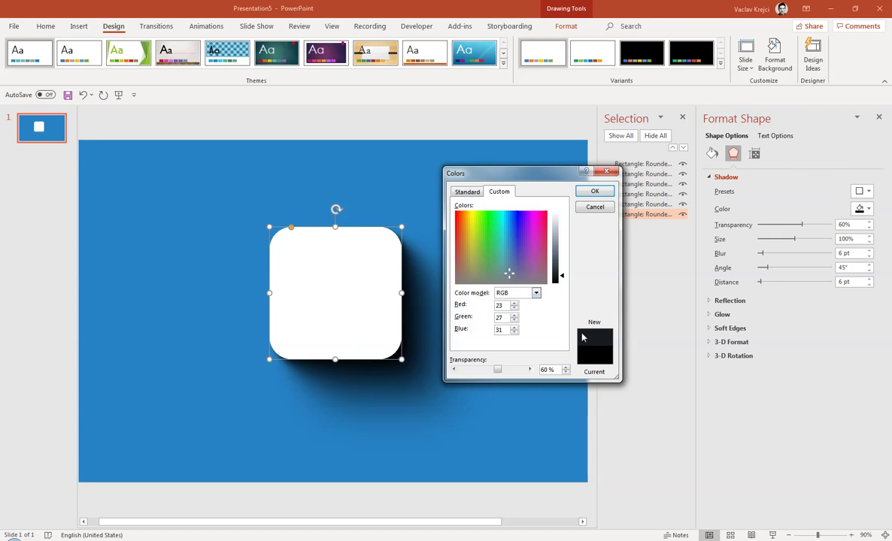
click(511, 271)
click(557, 273)
click(509, 270)
click(511, 266)
click(594, 192)
click(639, 204)
Apply the recent dark blue-grey shadow colour to the next rectangle layers up
click(863, 209)
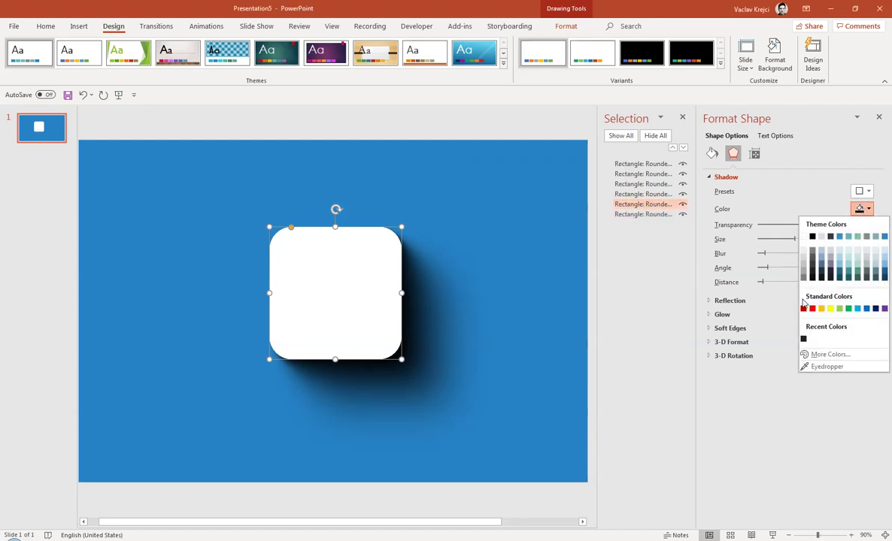
click(635, 195)
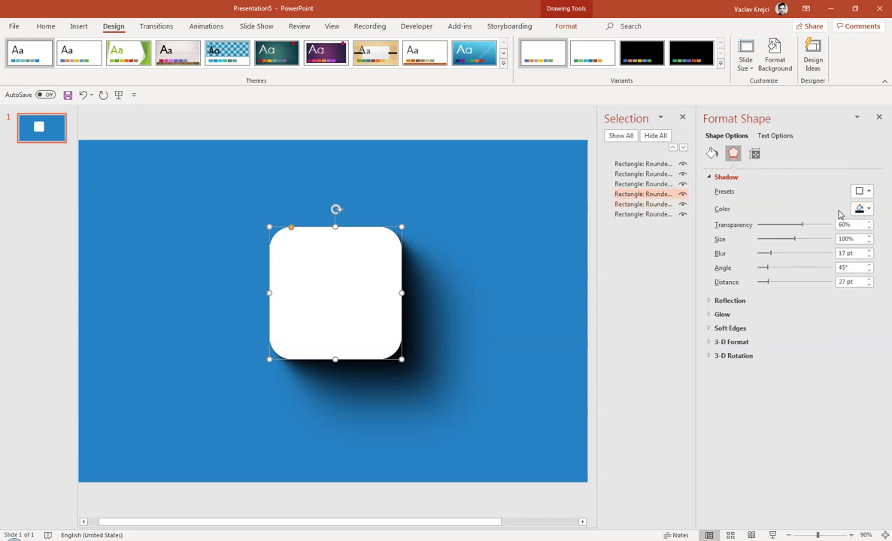
click(863, 209)
click(803, 339)
click(636, 184)
click(864, 209)
click(804, 339)
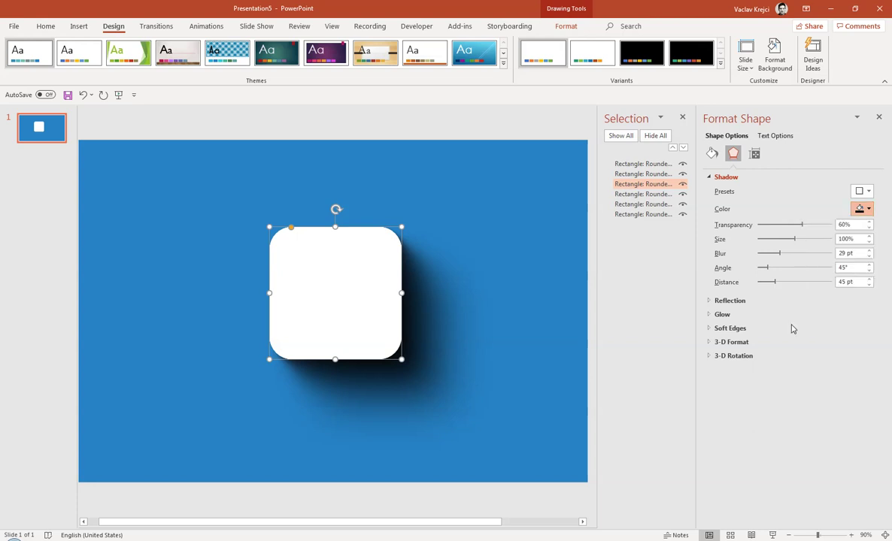
Give the second and first rectangle layers the blue-grey shadow, then deselect
click(636, 174)
click(864, 209)
click(803, 339)
click(635, 164)
click(863, 209)
click(804, 340)
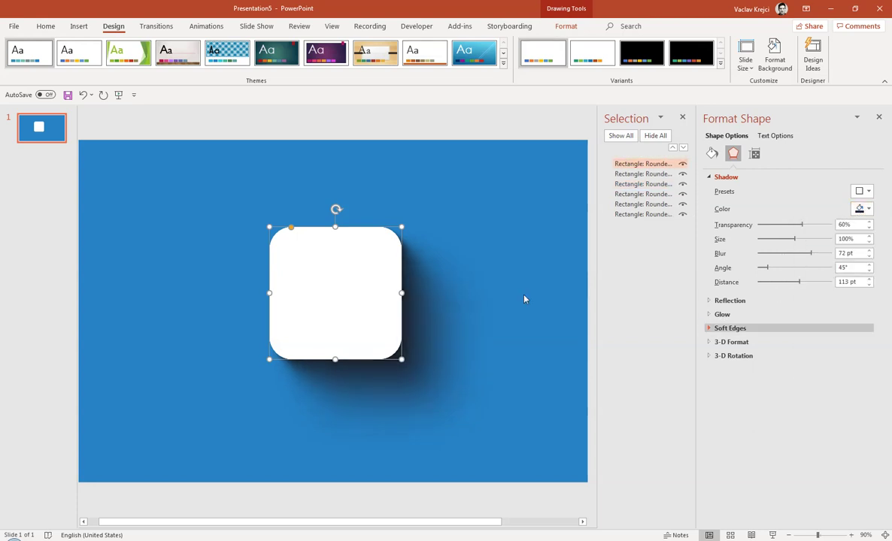
click(518, 286)
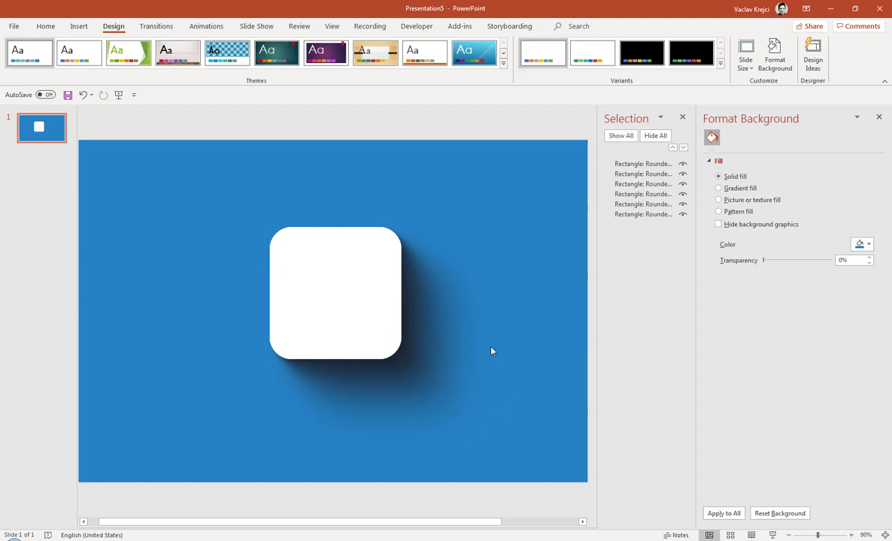
Duplicate the top white rounded rectangle, stack the copy over the original, and bring up its shadow presets
click(641, 163)
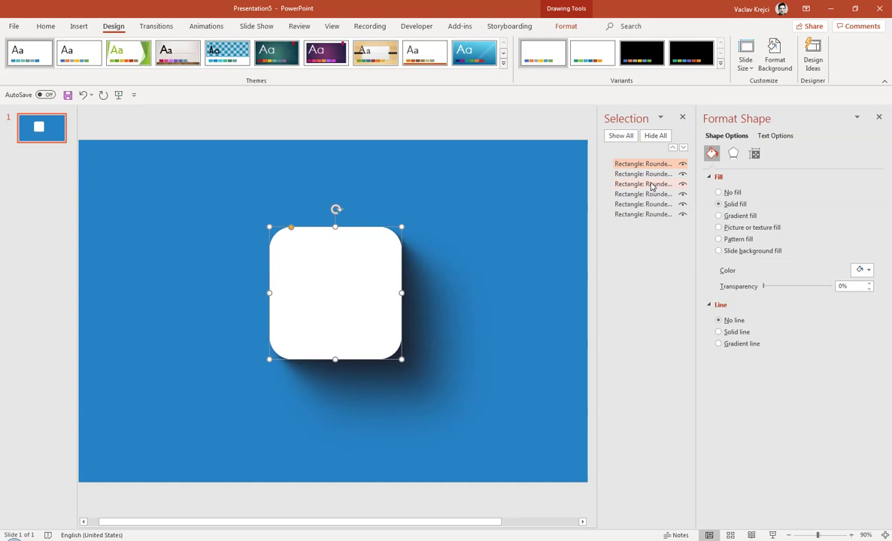
key(ctrl+d)
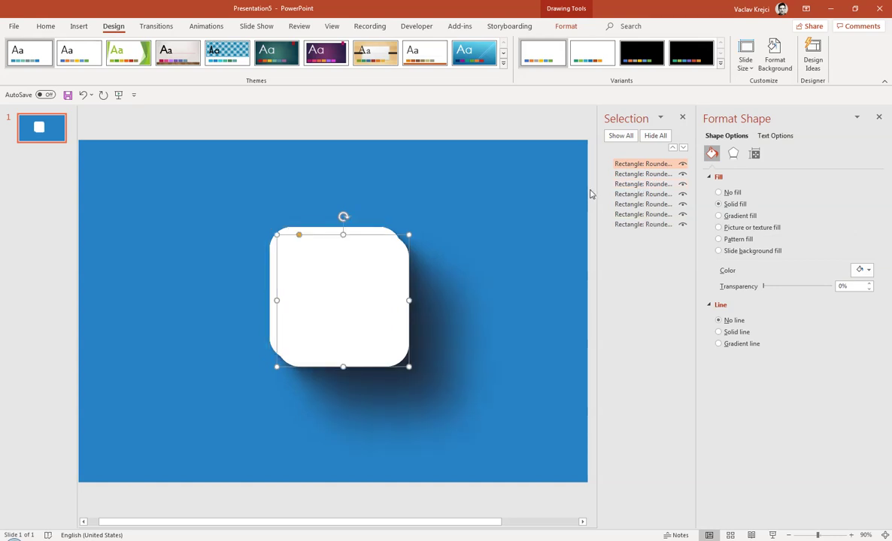
drag(371, 267, 364, 258)
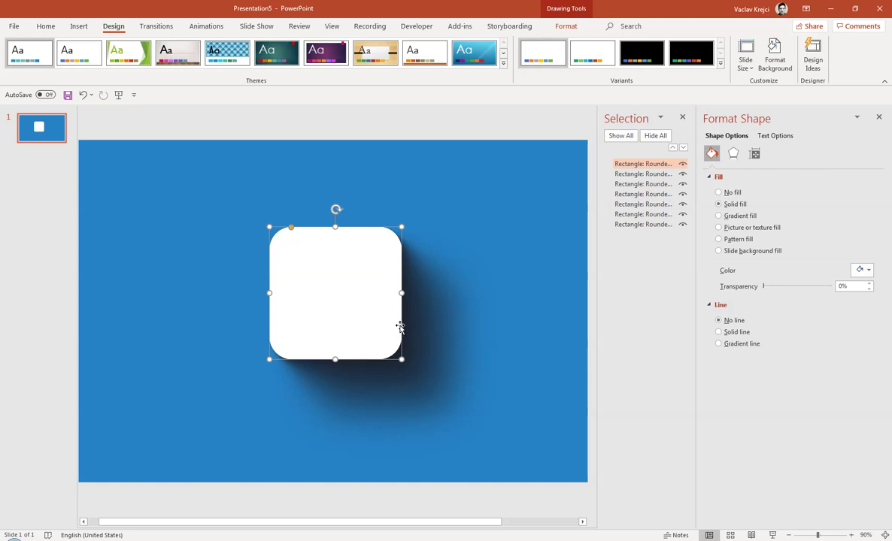
click(734, 154)
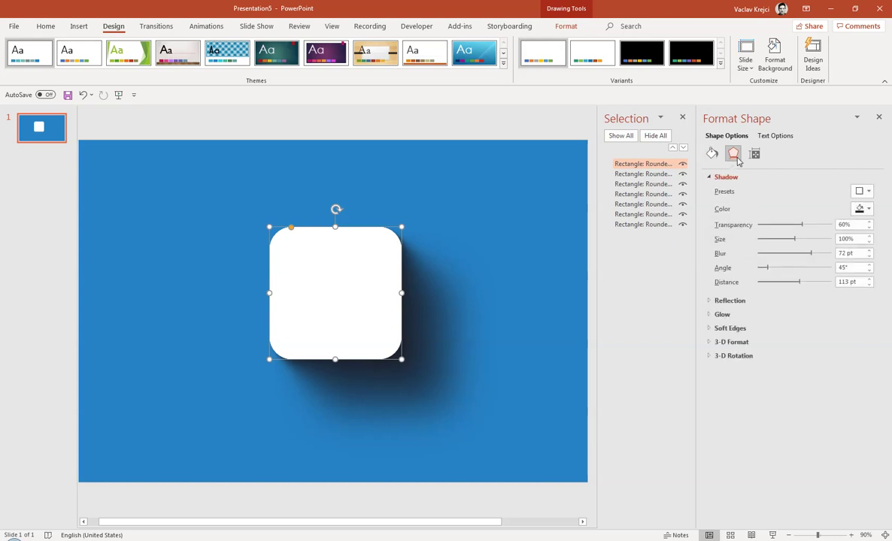
click(862, 193)
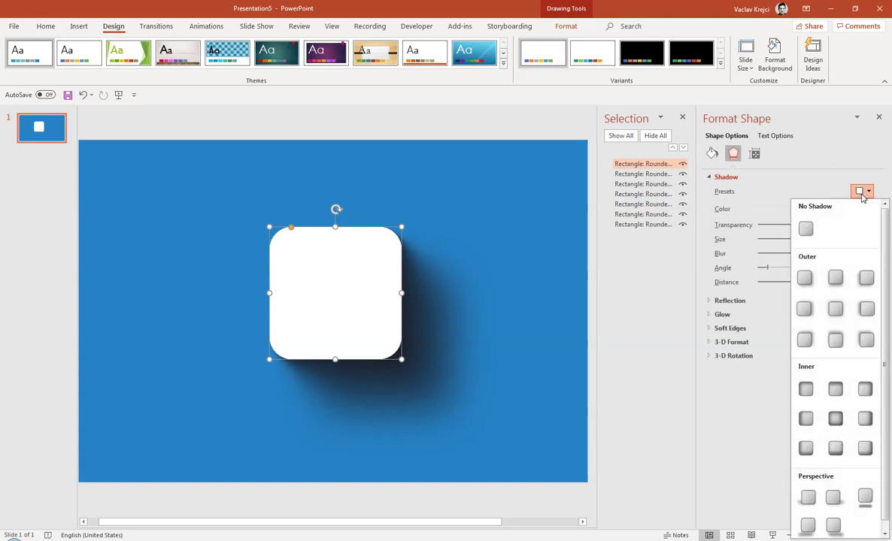
Apply the Offset: Top Left shadow preset to the top square and pick its shadow colour
click(866, 343)
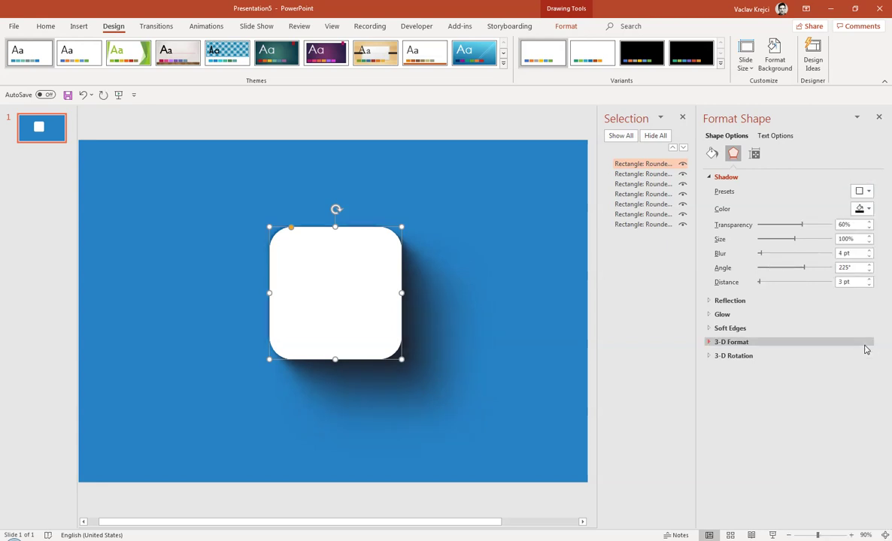
click(862, 210)
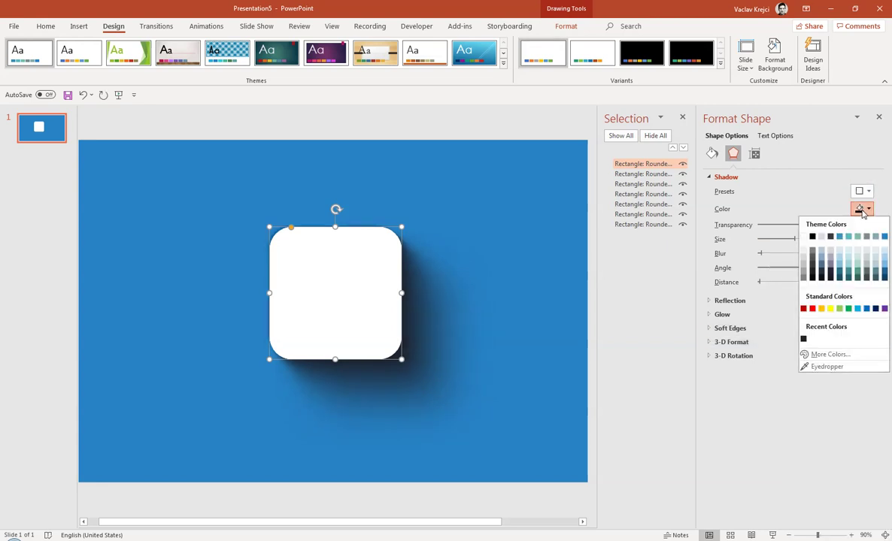
click(849, 254)
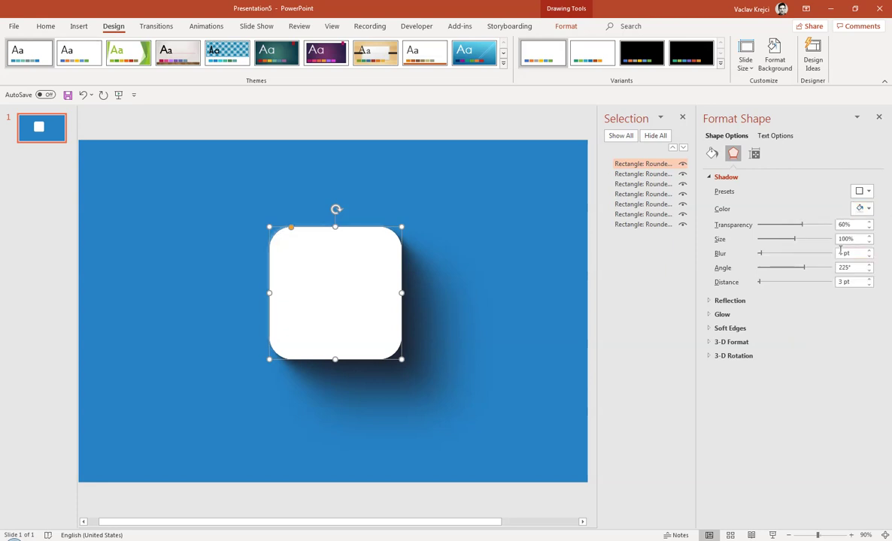
click(295, 221)
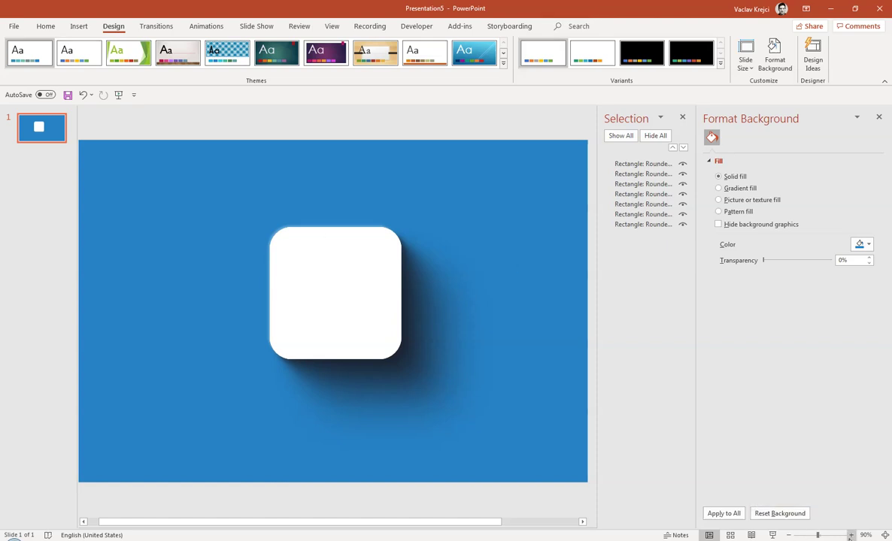
ctrl+scroll(797, 500, up, 10)
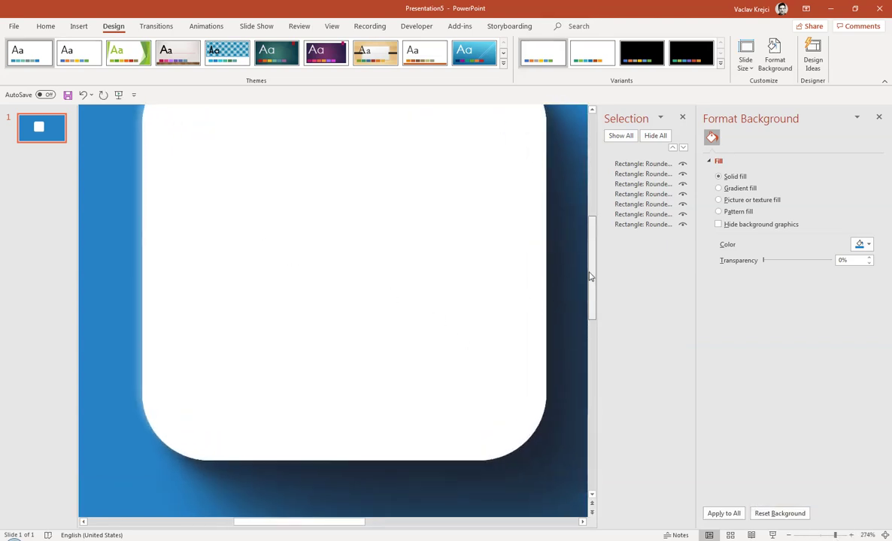
scroll(588, 278, up, 3)
Set the top square's shadow blur to 9 pt and transparency to 71%
click(357, 241)
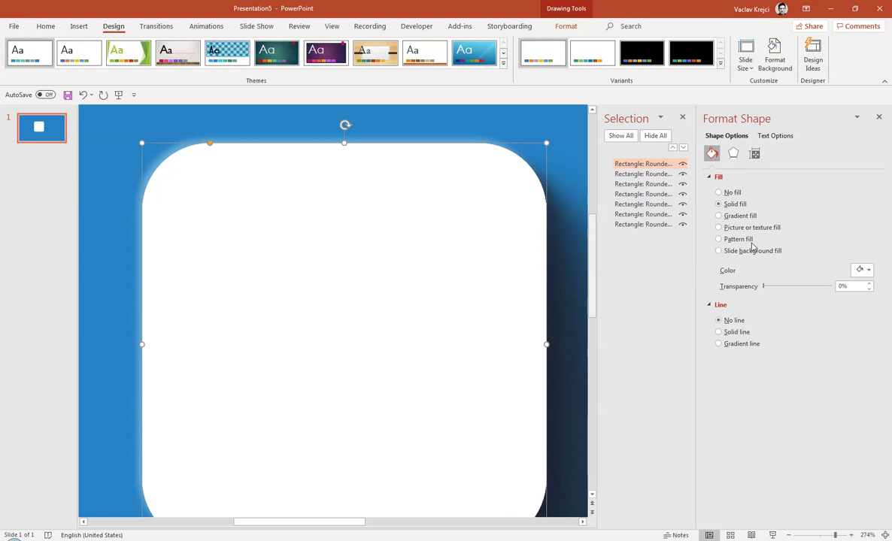
click(734, 153)
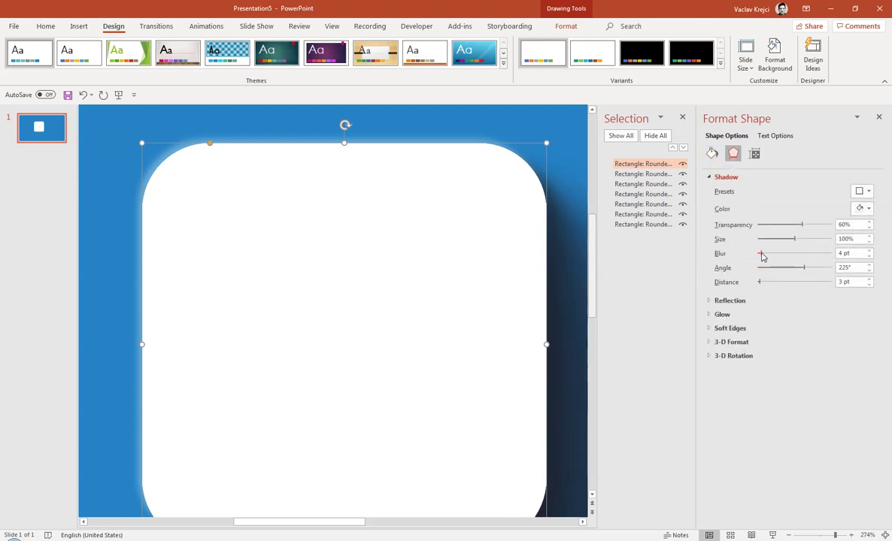
drag(764, 257, 766, 258)
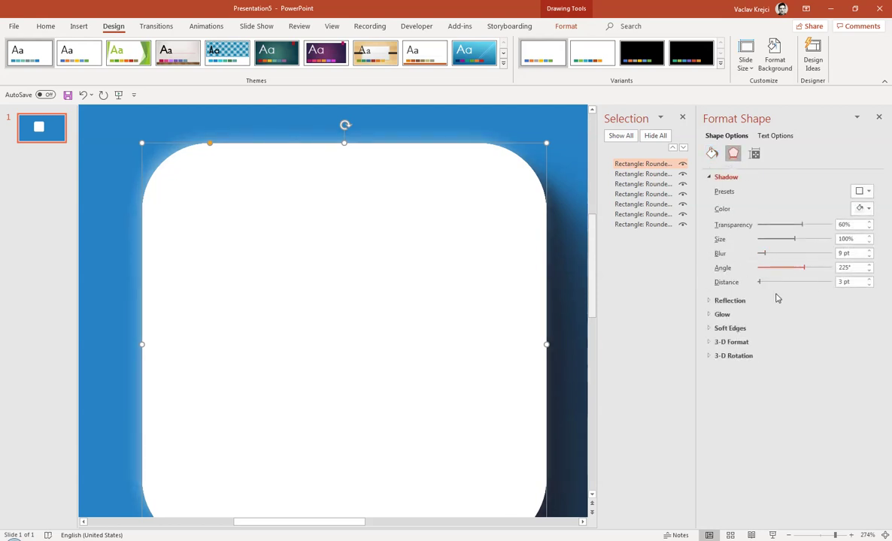
drag(801, 226, 810, 229)
click(533, 113)
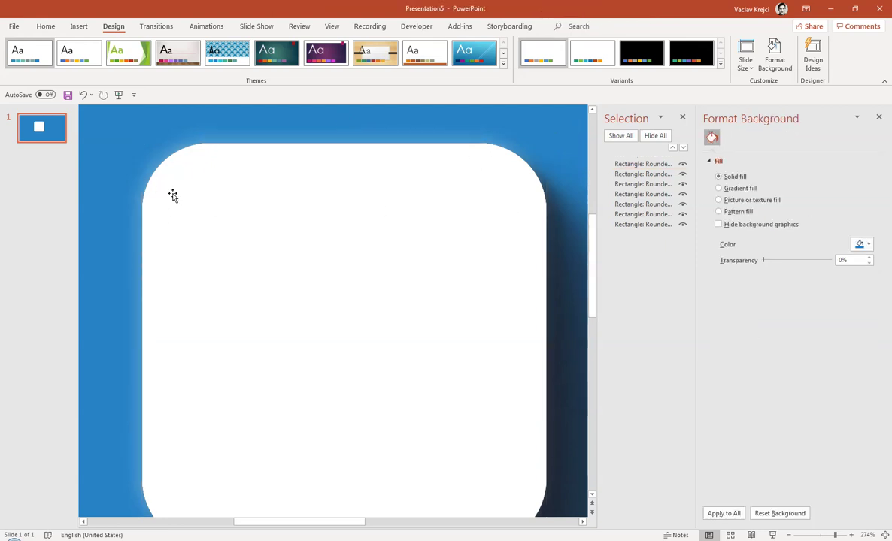
click(821, 537)
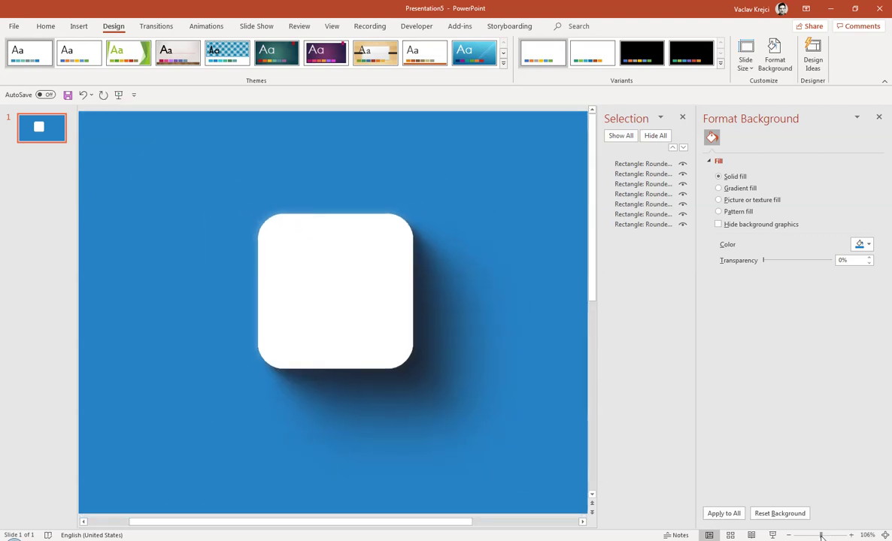
Check the finished shadow, zoom out to the whole slide and marquee-select all stacked layers
click(326, 219)
click(733, 154)
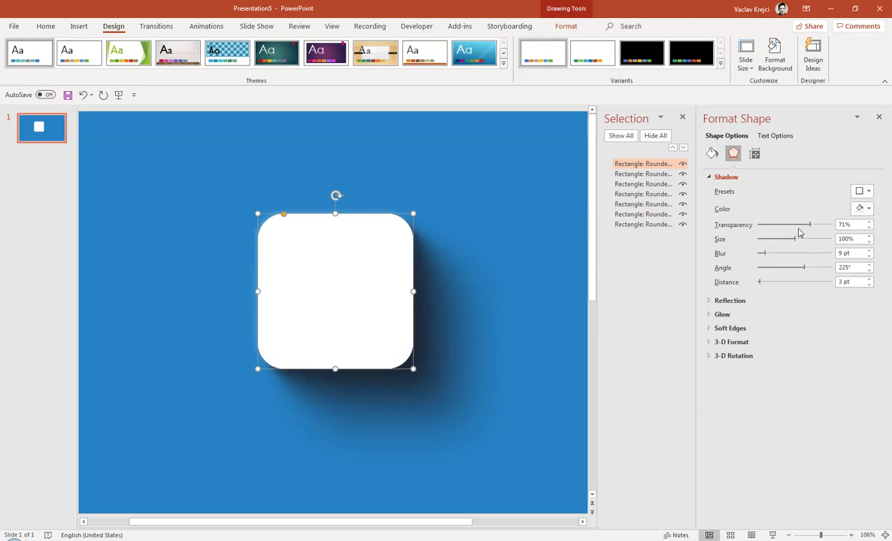
click(428, 181)
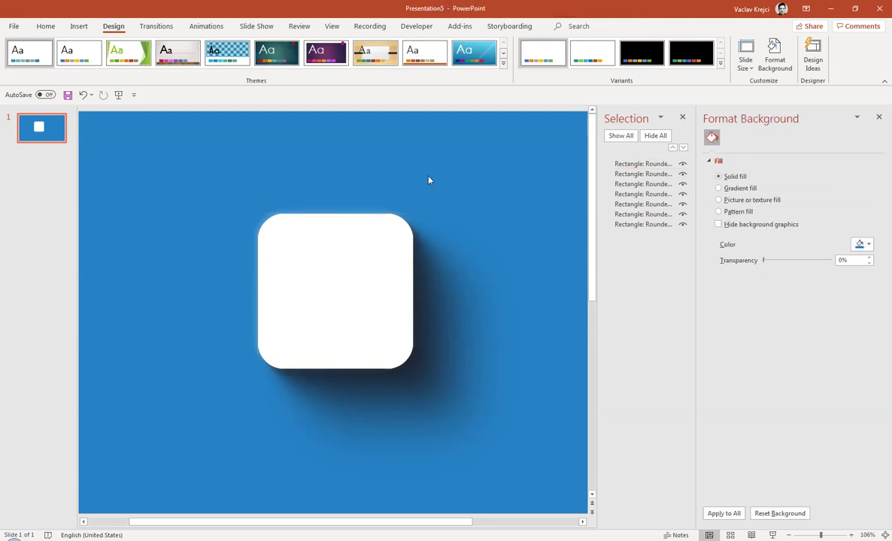
click(814, 537)
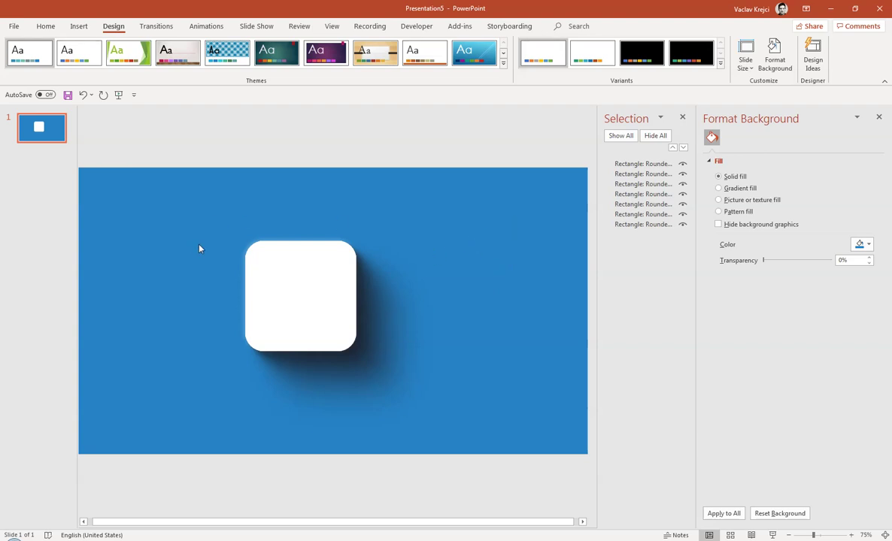
drag(172, 189, 504, 444)
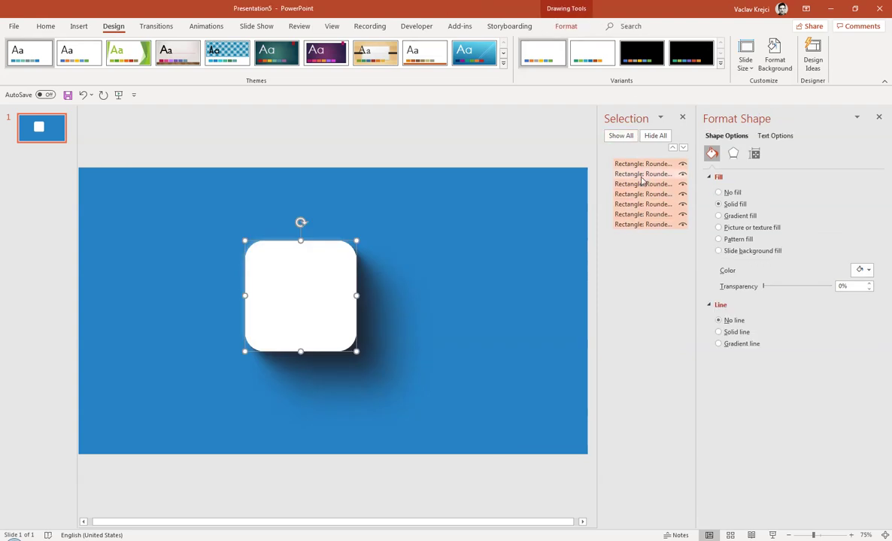
Change the stacked layers to rectangles, then to ovals, via Edit Shape > Change Shape
click(576, 28)
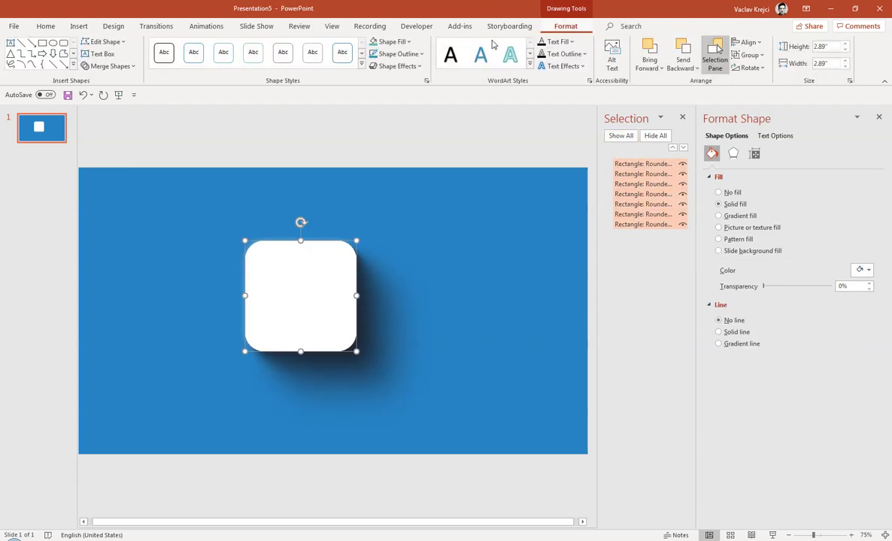
click(110, 44)
mouse_move(110, 57)
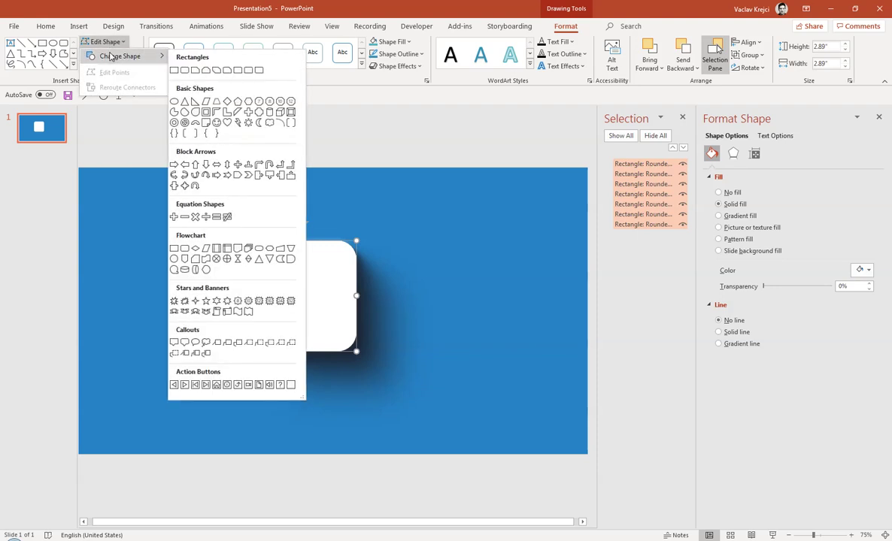
click(174, 70)
click(105, 42)
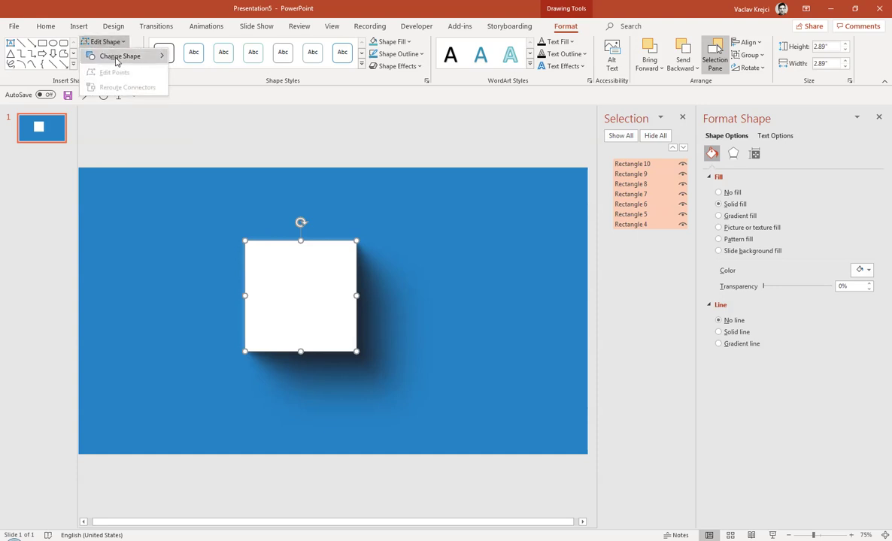
mouse_move(124, 57)
click(173, 101)
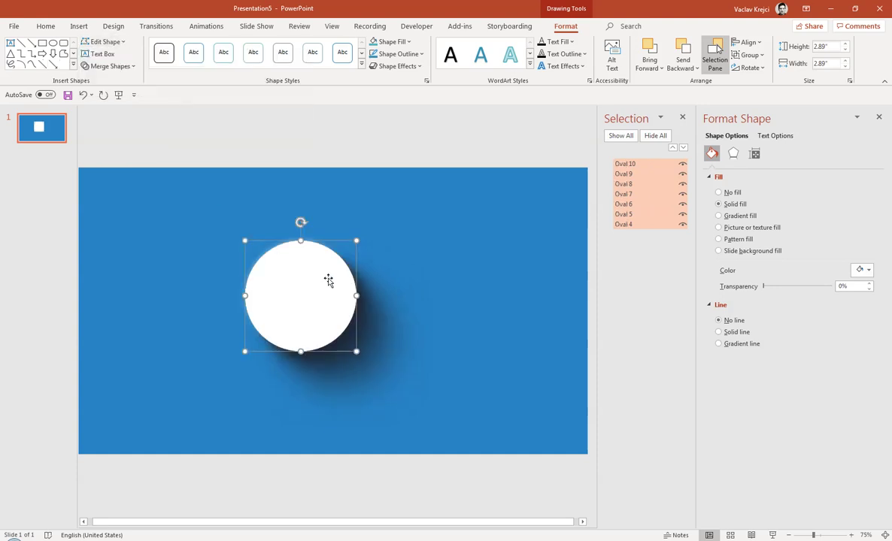
click(337, 188)
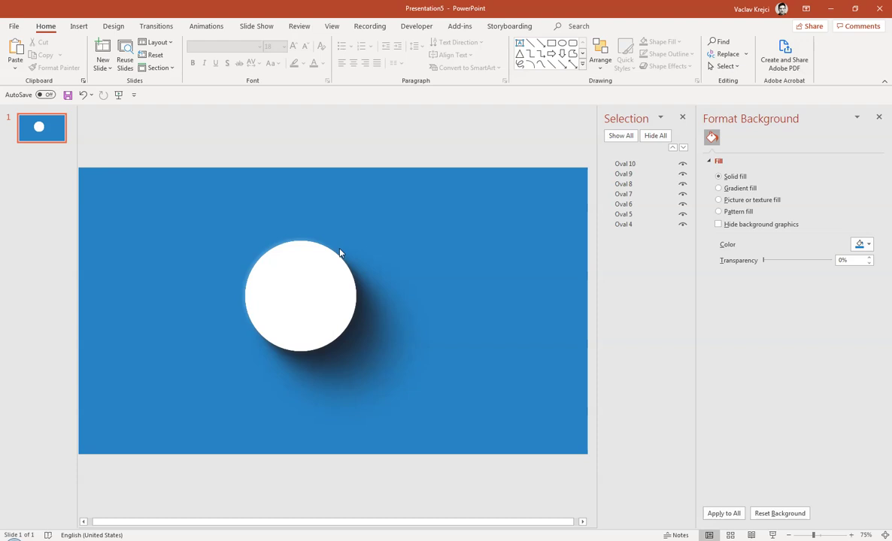
Turn the seven ovals into right arrows, try stretching one, then undo the stretch
mouse_move(172, 202)
mouse_down()
mouse_move(456, 410)
mouse_move(477, 394)
mouse_up()
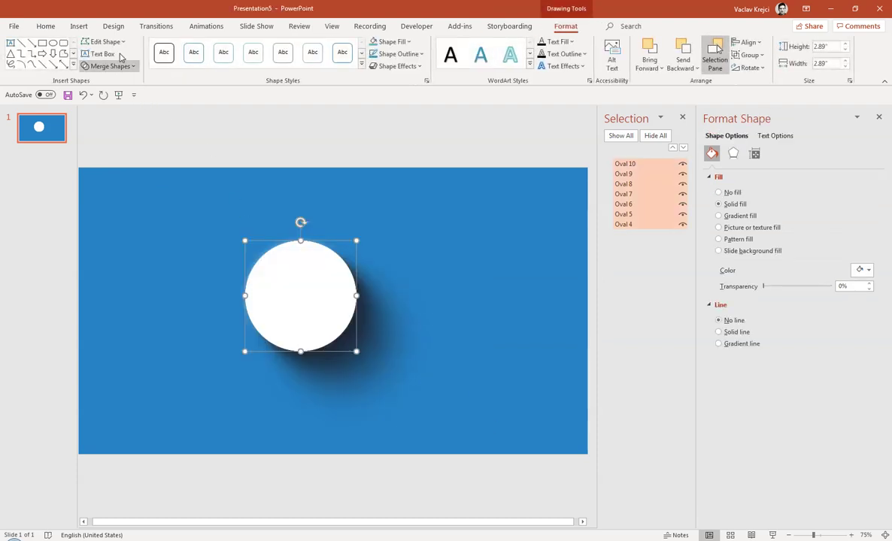
click(109, 42)
mouse_move(120, 56)
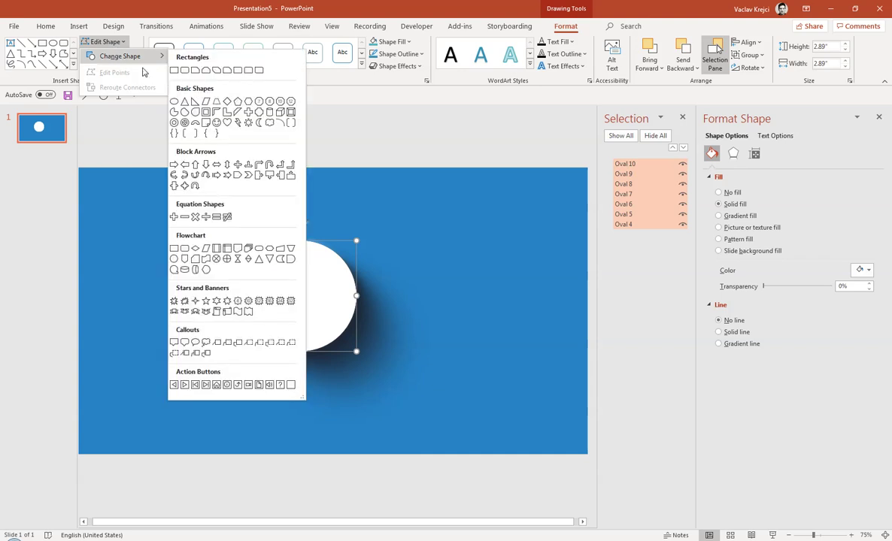
click(173, 164)
drag(245, 294, 84, 296)
click(178, 382)
click(83, 95)
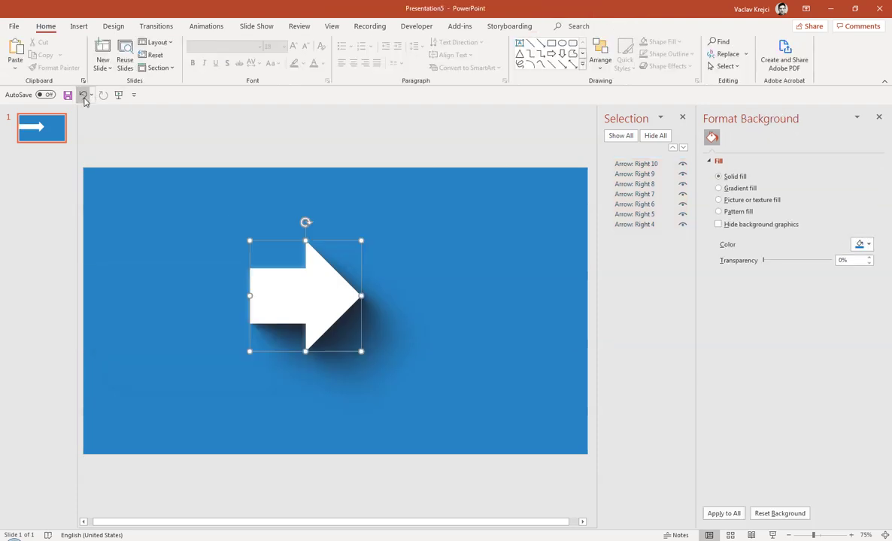
Change all the stacked arrow layers into teardrop shapes
click(106, 42)
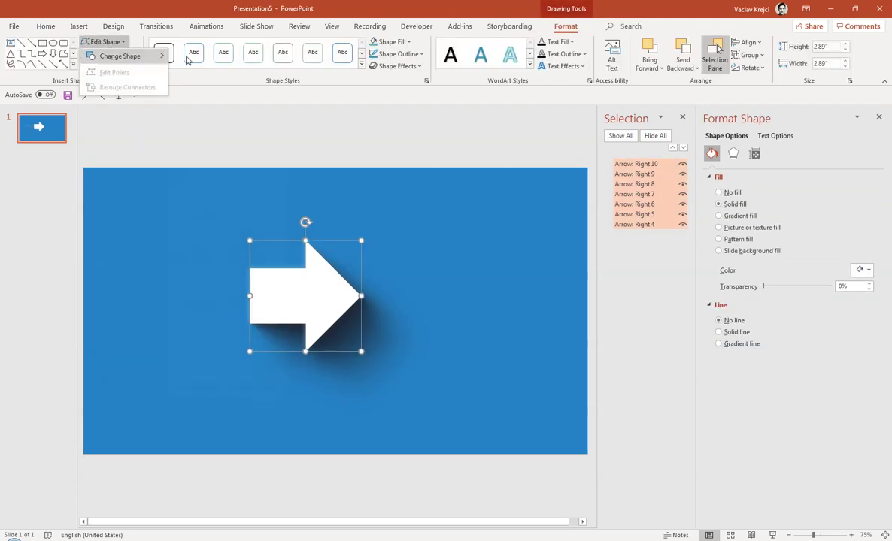
mouse_move(134, 58)
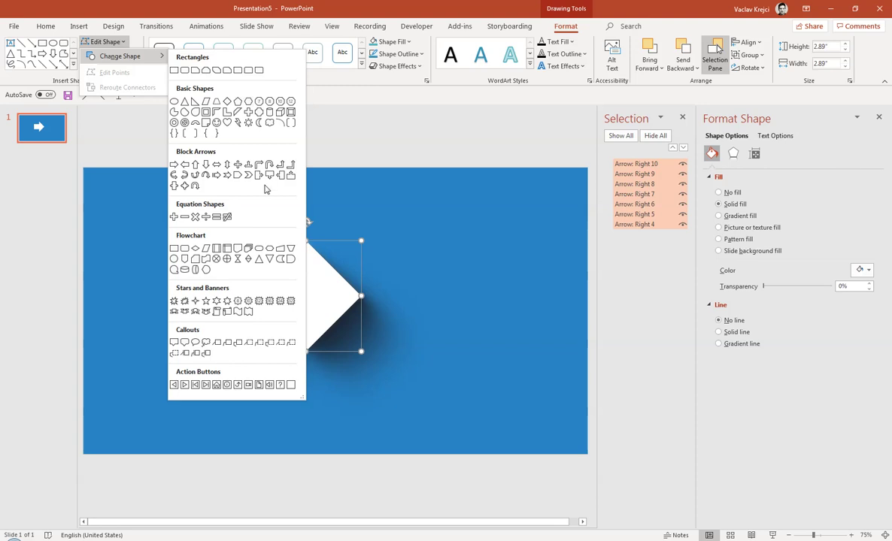
click(184, 111)
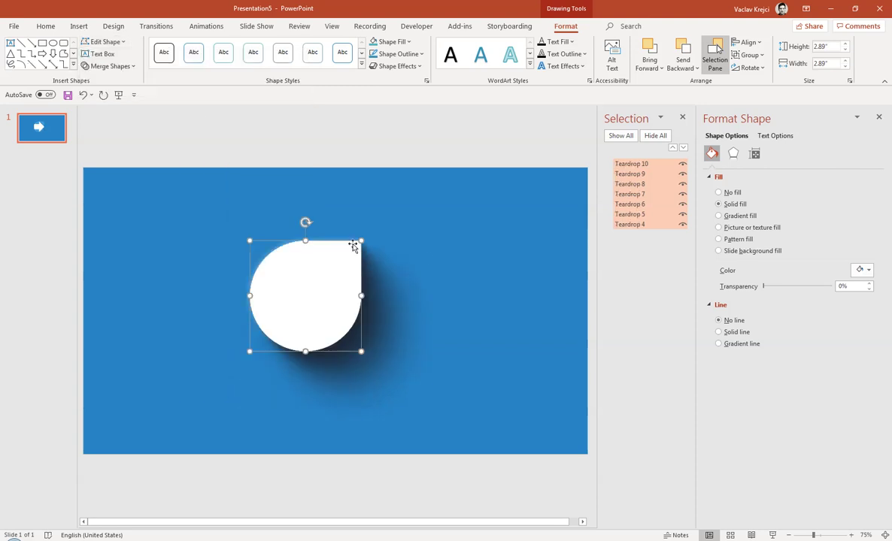
click(467, 244)
right_click(20, 174)
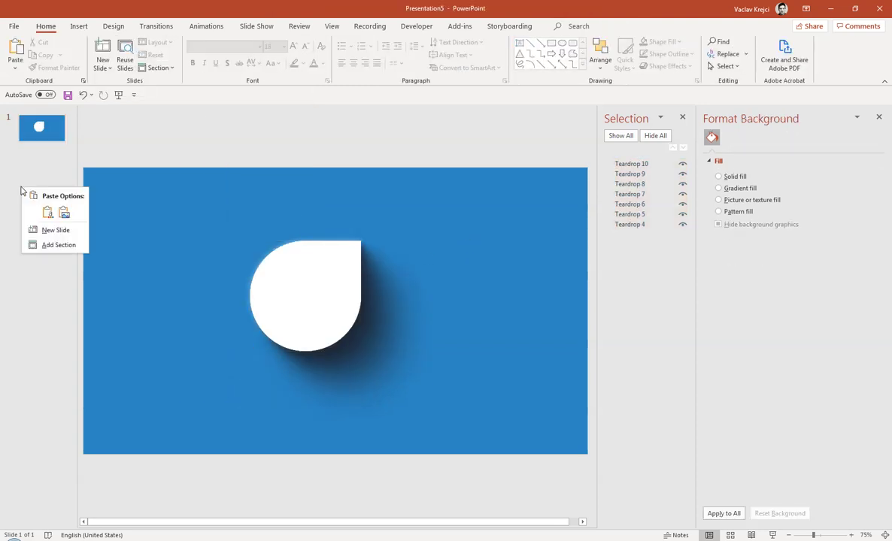
Add an empty slide 2, remove its placeholders and give it a teal-green background
click(53, 229)
key(ctrl+a)
key(Delete)
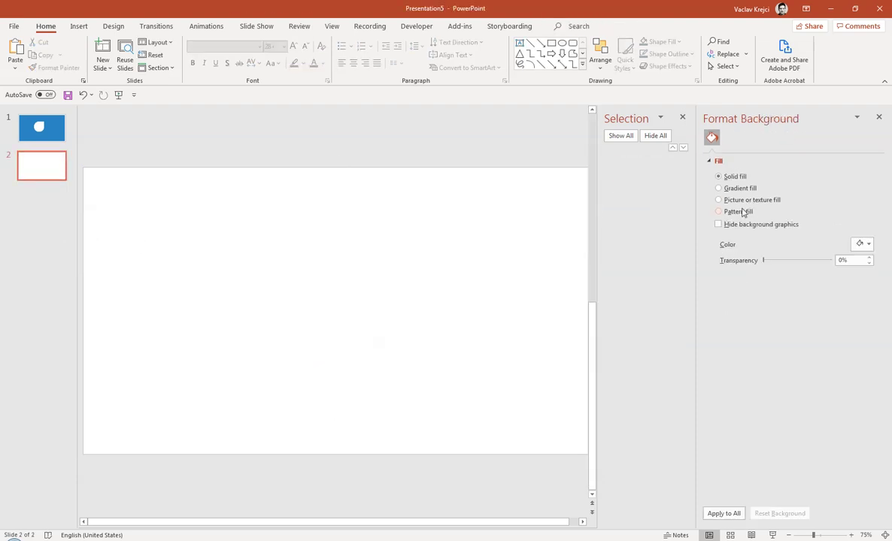
click(861, 245)
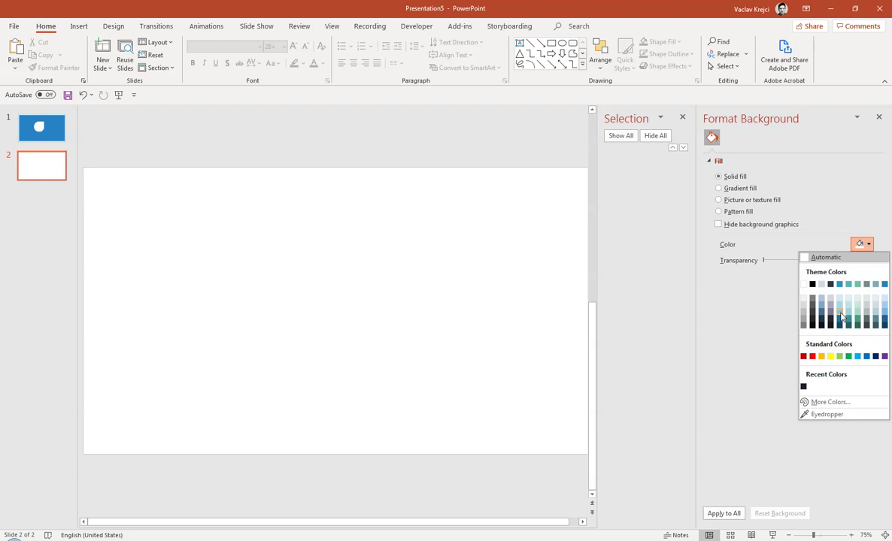
click(860, 287)
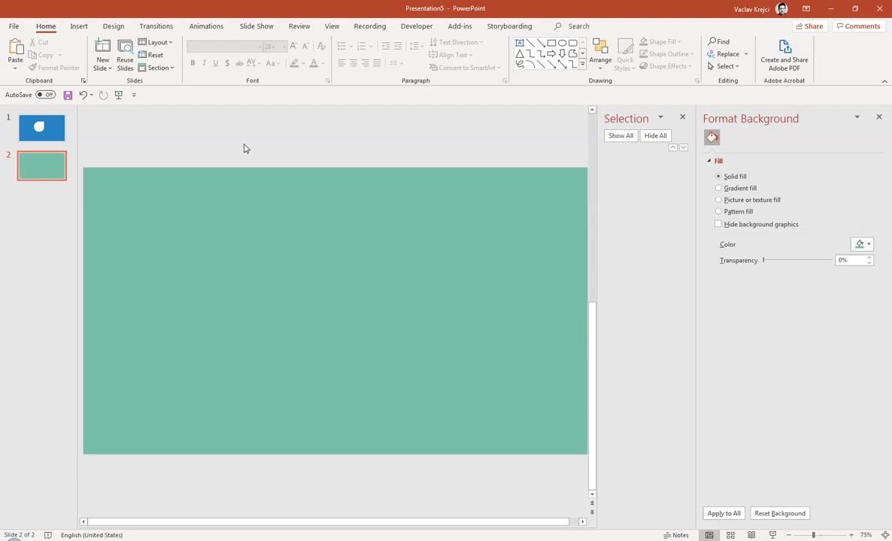
Insert a text box on slide 2 containing the word HELLO
click(81, 27)
click(216, 64)
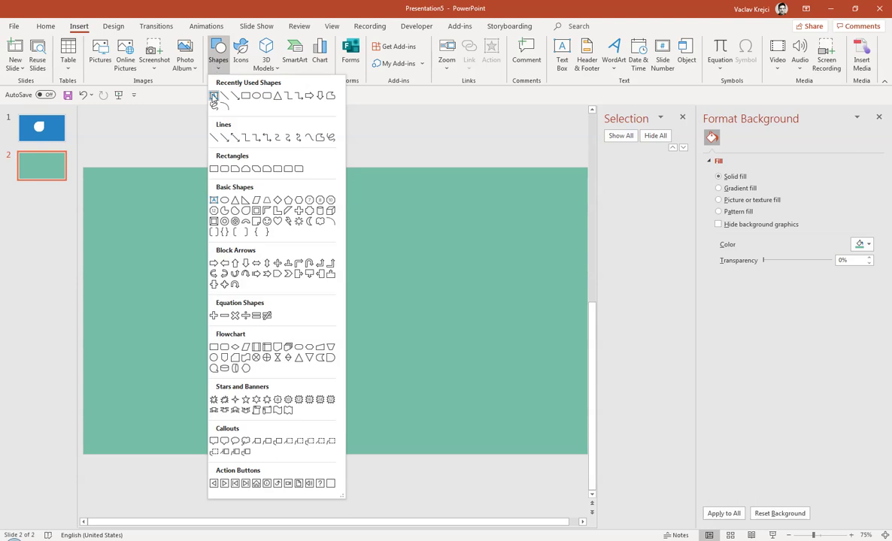
click(213, 97)
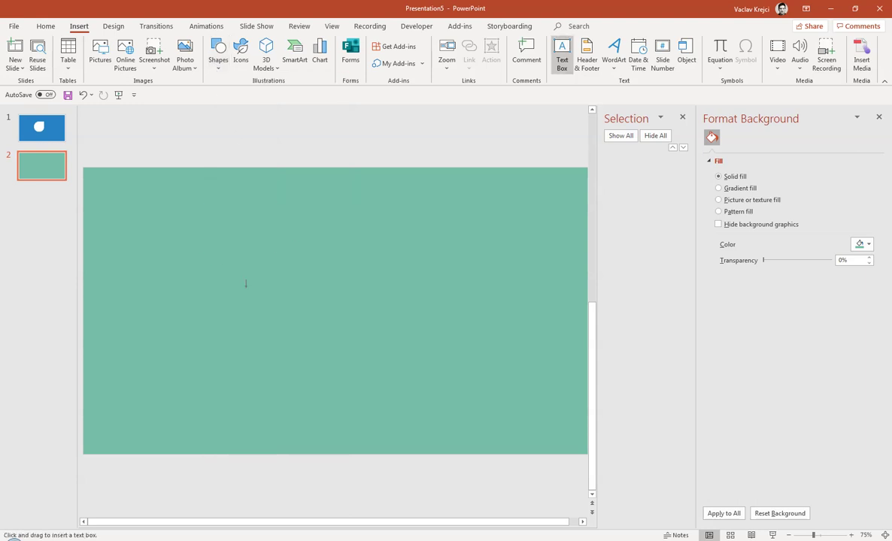
click(333, 305)
text(HELLO)
Format HELLO in Uni Sans Heavy CAPS at size 150, centred, and move it to the slide middle
key(ctrl+a)
click(241, 48)
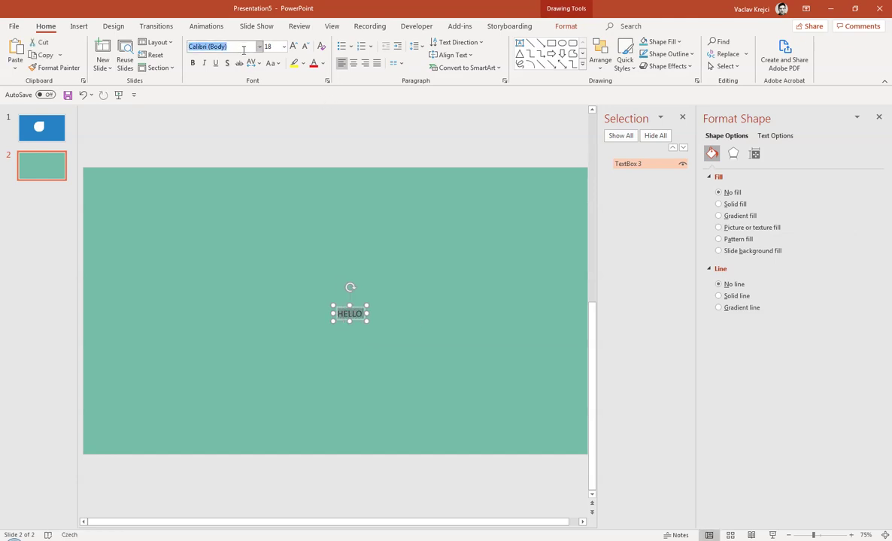
text(Uni Sans Heavy CAPS)
key(Return)
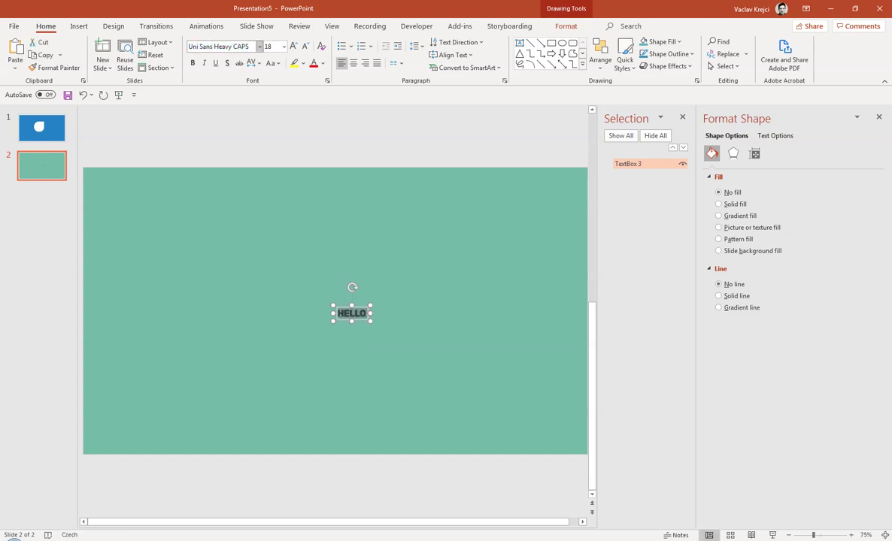
click(275, 48)
key(Return)
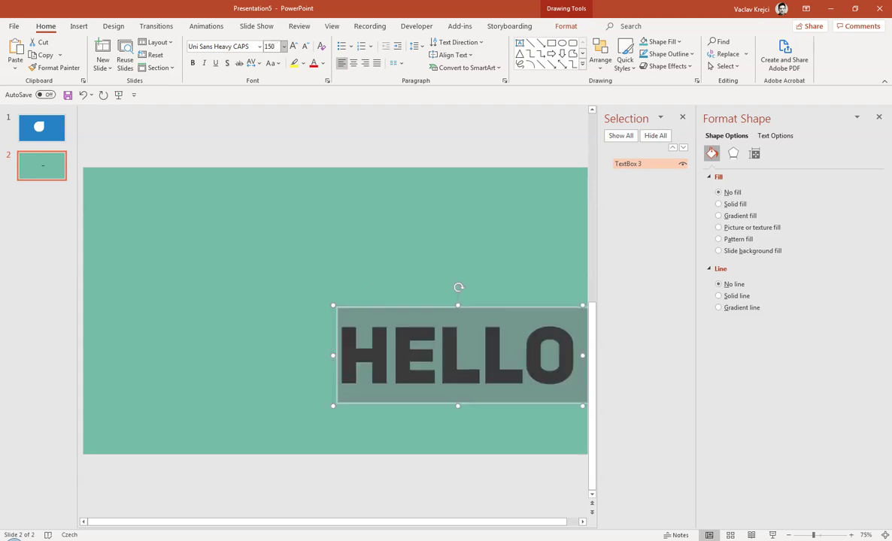
click(353, 63)
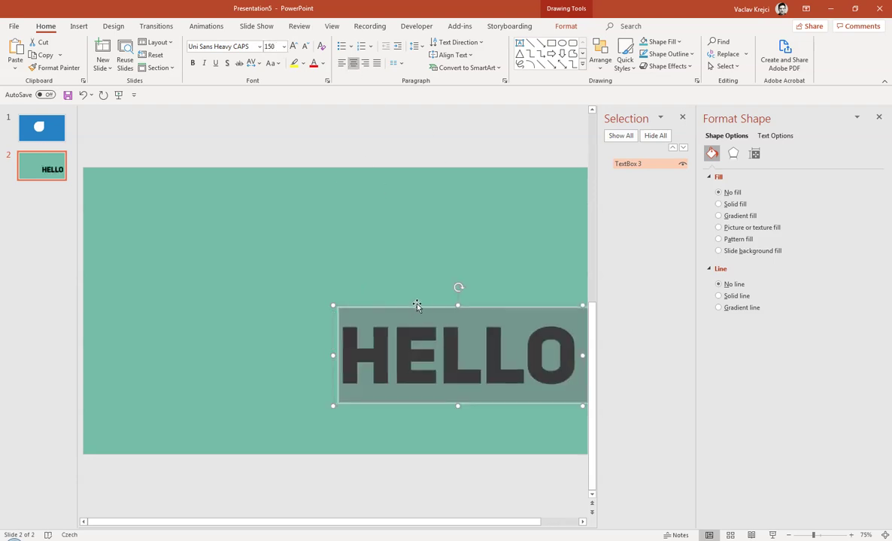
drag(417, 304, 297, 260)
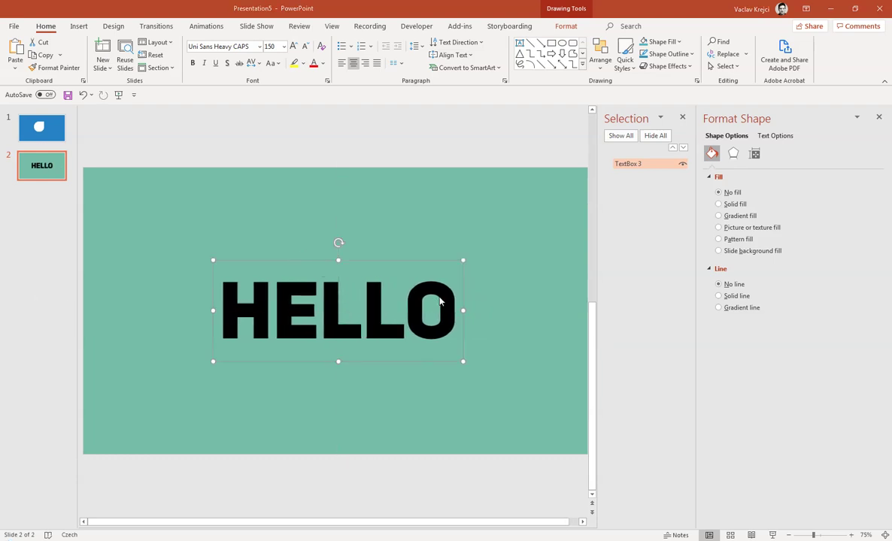
Set the HELLO text fill to white
click(770, 137)
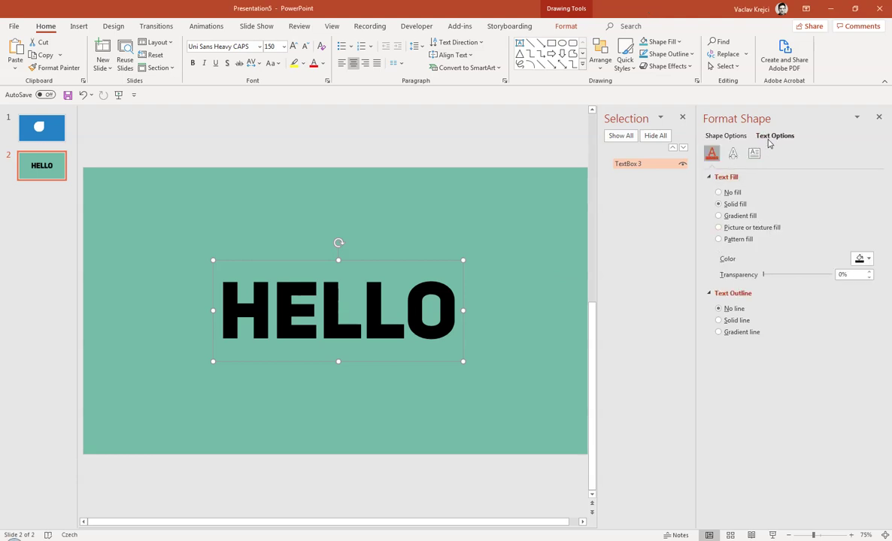
click(862, 258)
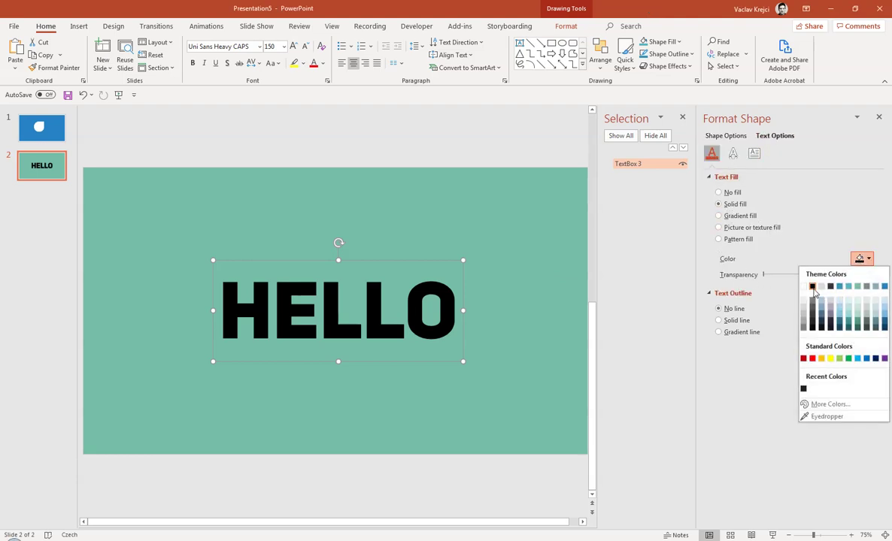
click(745, 263)
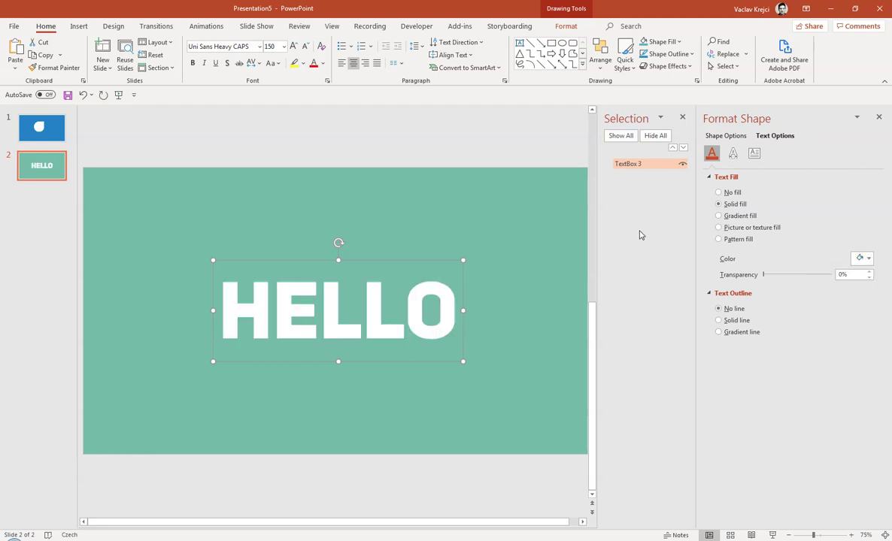
Give HELLO an Offset: Bottom Right text shadow with 2 pt blur and 2 pt distance
click(733, 154)
click(861, 192)
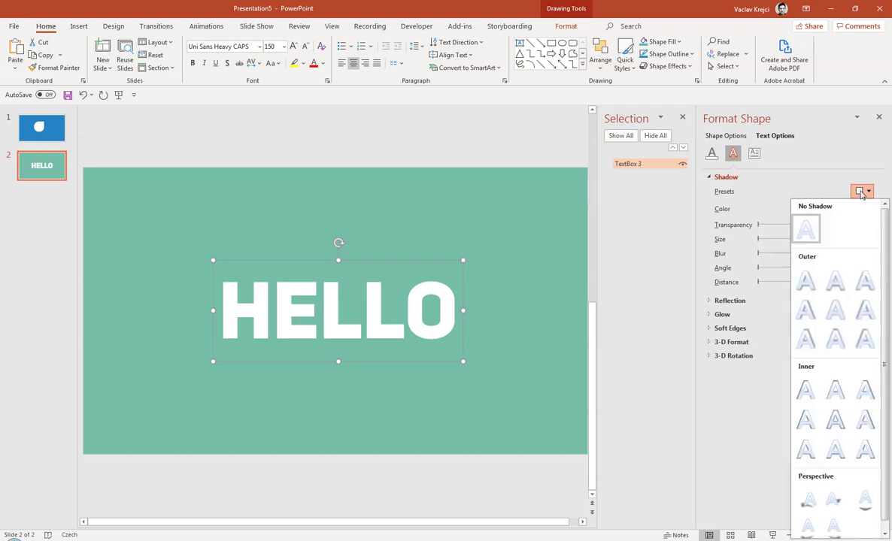
click(810, 282)
triple_click(845, 253)
text(2)
click(858, 282)
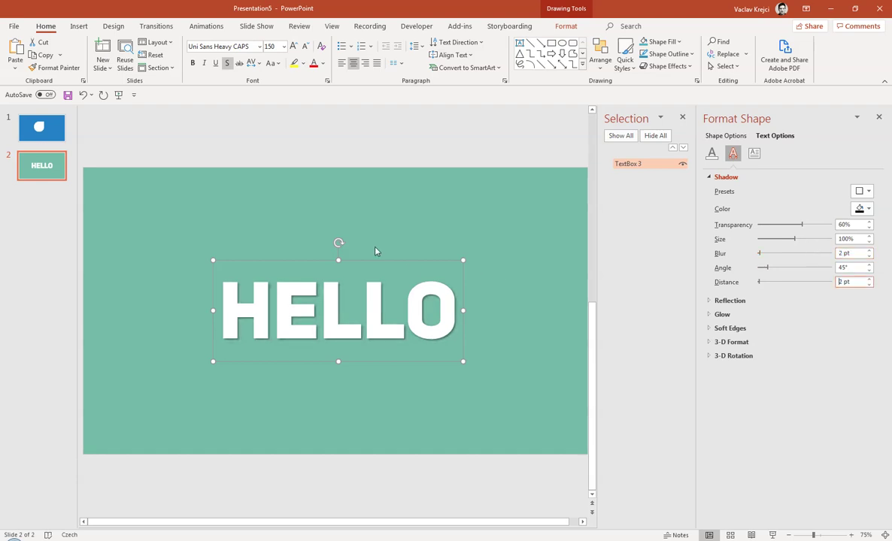
key(ctrl+d)
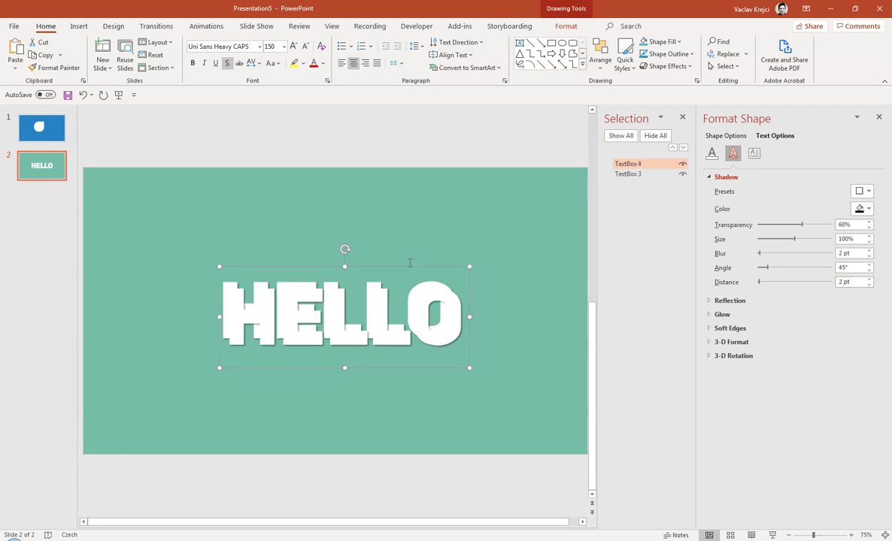
Align the first HELLO copy over the original and give it 4 pt blur, 1 pt distance
drag(407, 266, 401, 261)
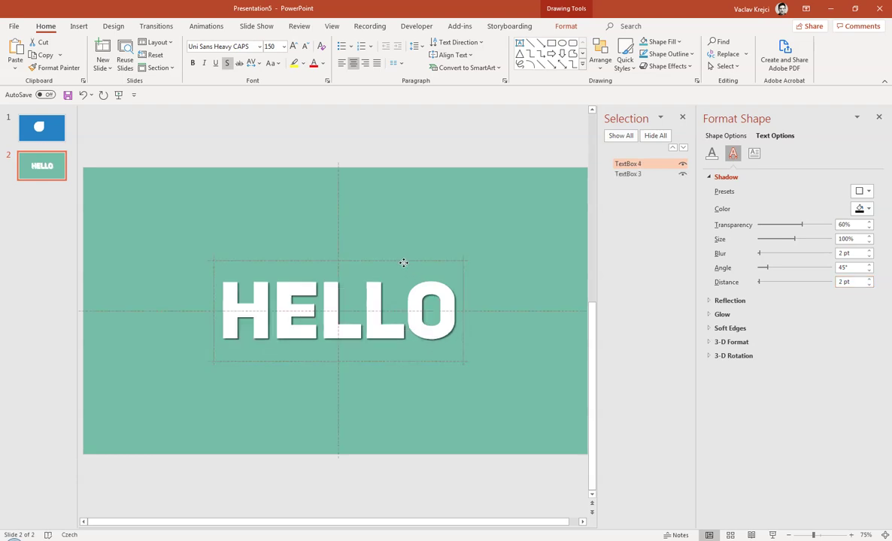
double_click(850, 256)
text(4)
key(Tab)
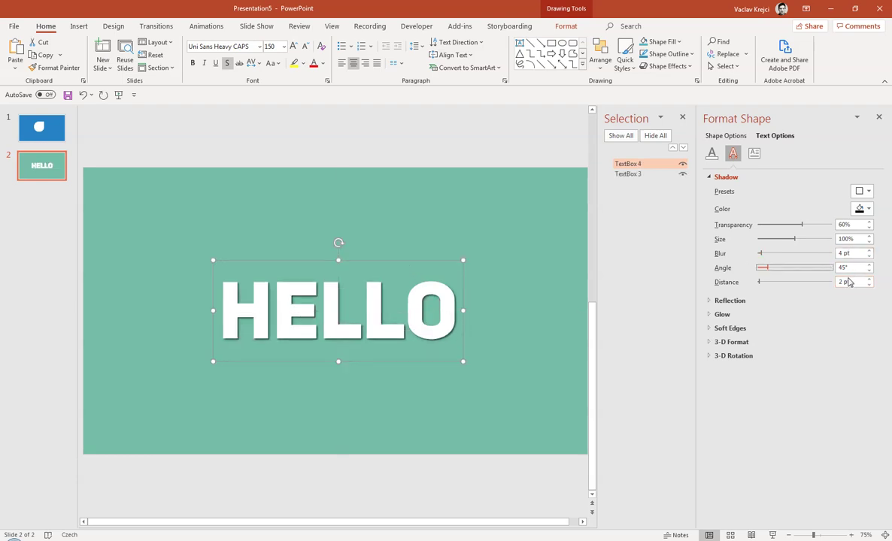
double_click(852, 281)
text(1)
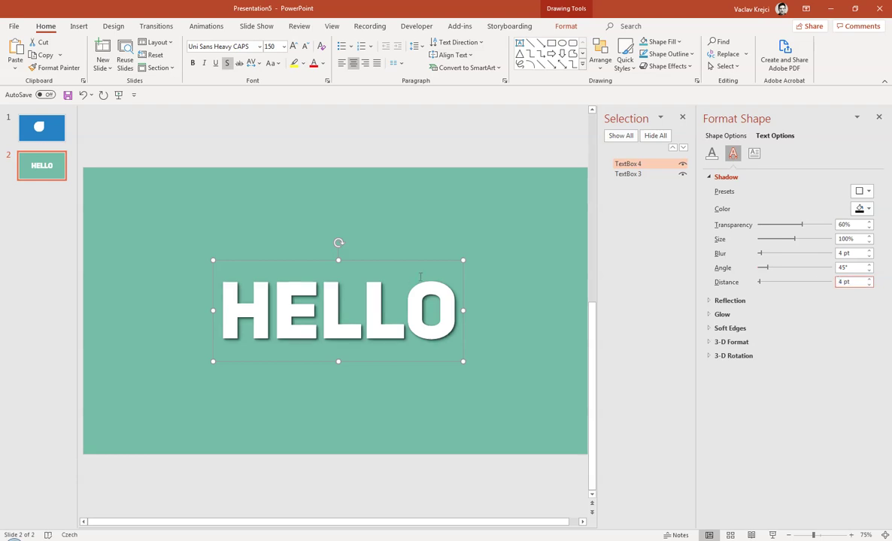
Stack another HELLO layer with shadow blur 8 pt and distance 3 pt
drag(399, 266, 400, 264)
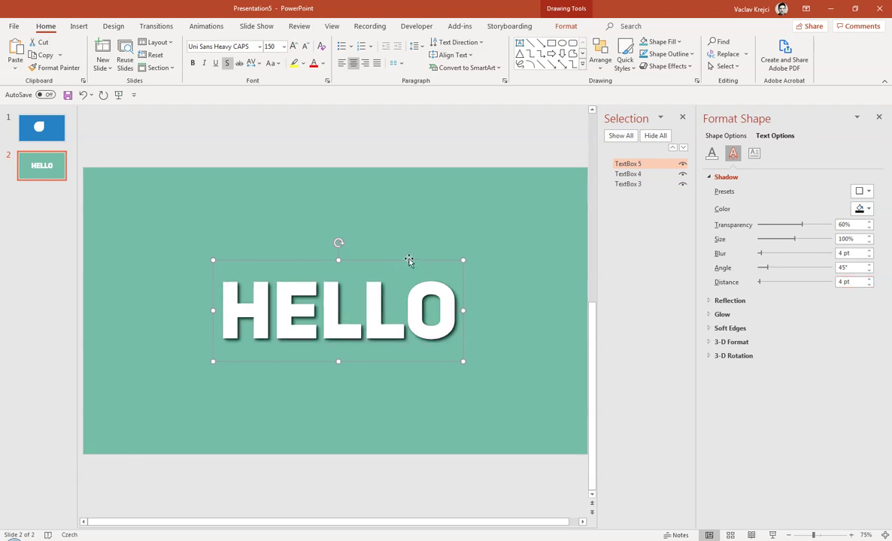
double_click(840, 256)
text(8)
key(Tab)
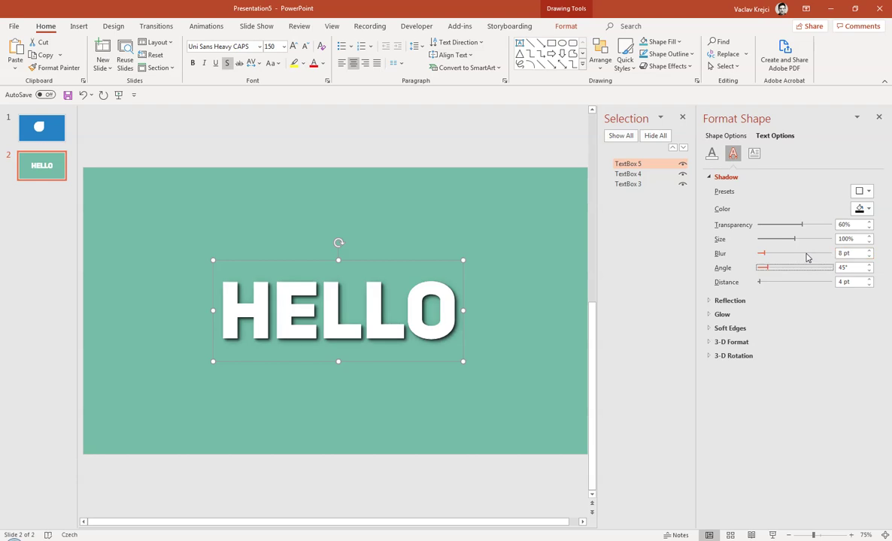
double_click(845, 281)
text(3)
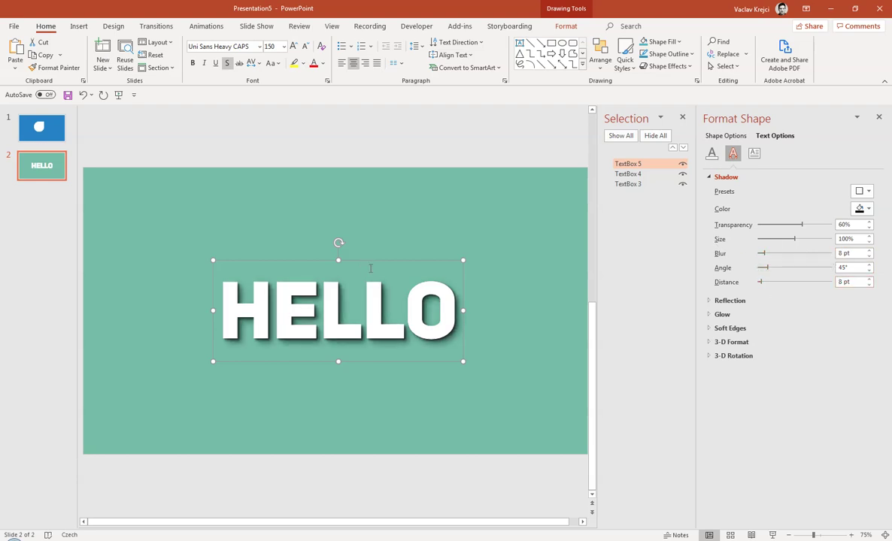
Paste two more HELLO layers, each with a larger blur and longer shadow distance
key(ctrl+v)
drag(763, 254, 762, 283)
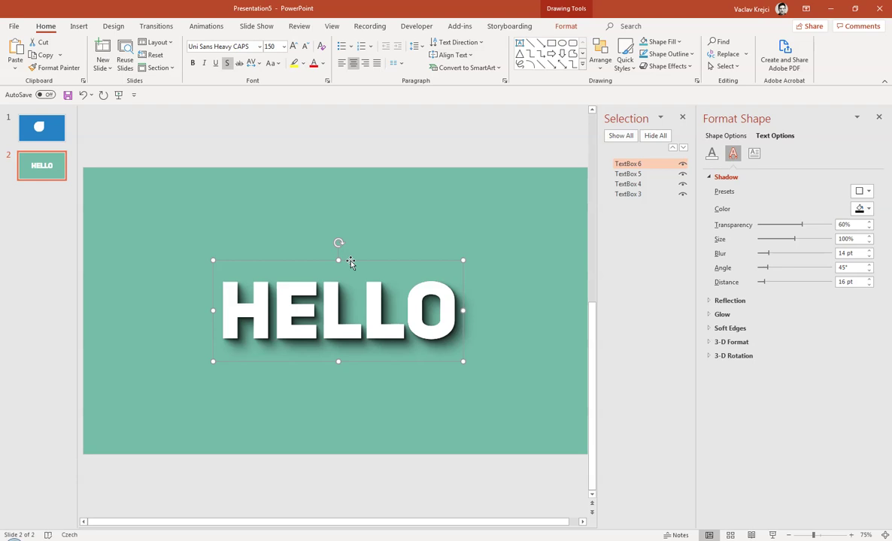
key(ctrl+v)
drag(763, 254, 777, 254)
drag(766, 287, 772, 287)
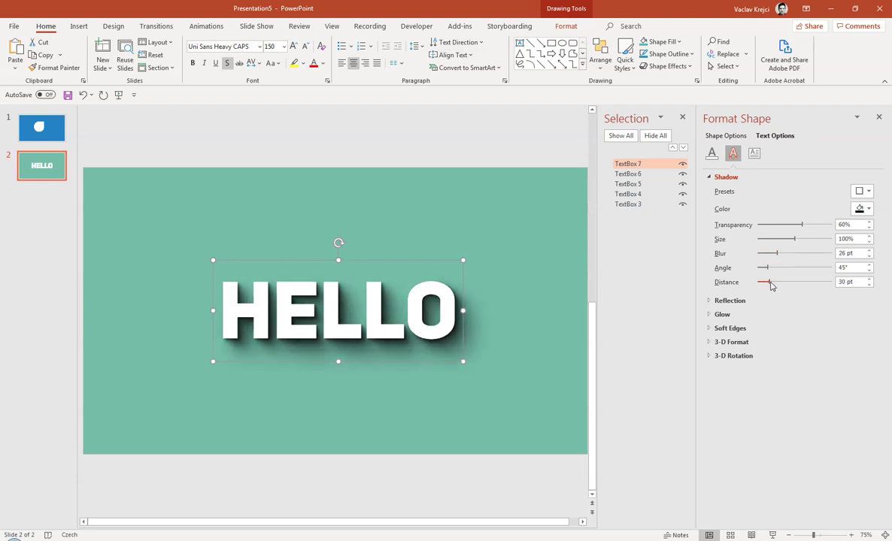
Add a final top HELLO layer with shadow blur 40 pt and distance 49 pt
key(ctrl+d)
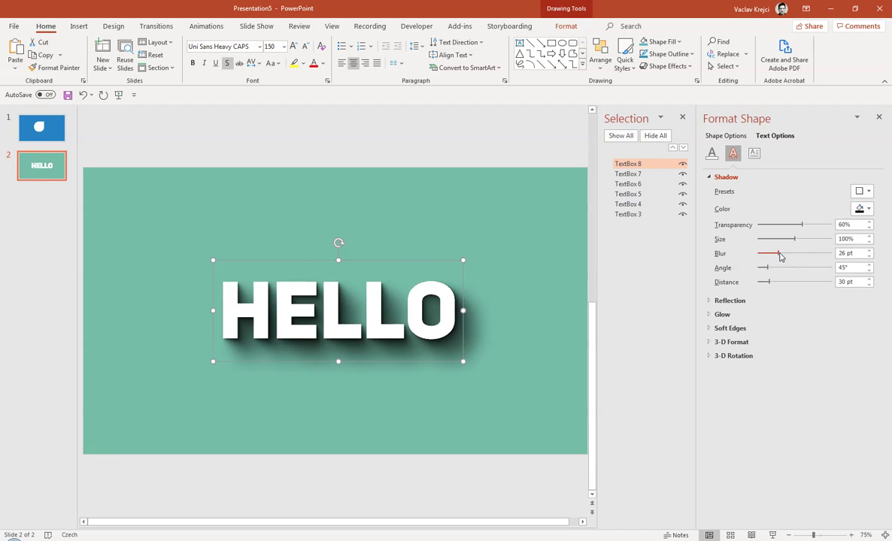
drag(780, 257, 776, 285)
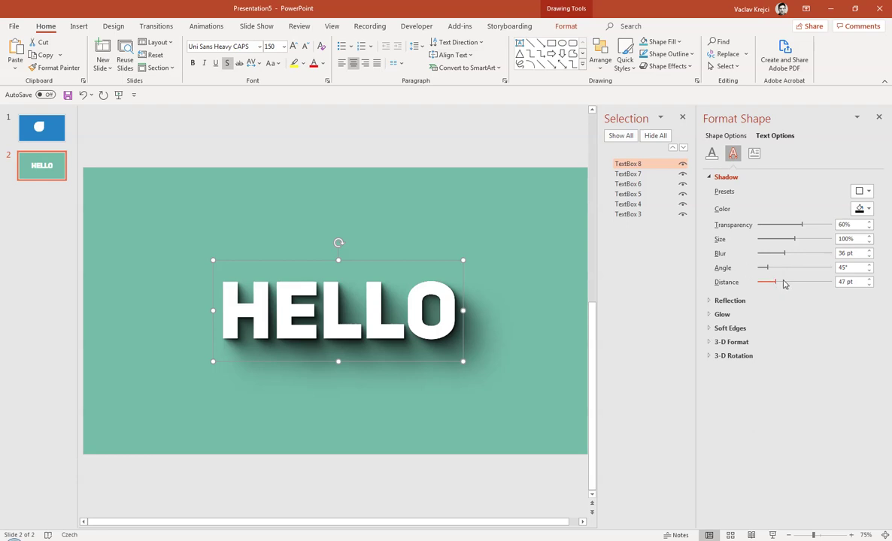
mouse_move(778, 284)
mouse_down()
mouse_move(787, 283)
mouse_move(777, 284)
mouse_up()
click(511, 239)
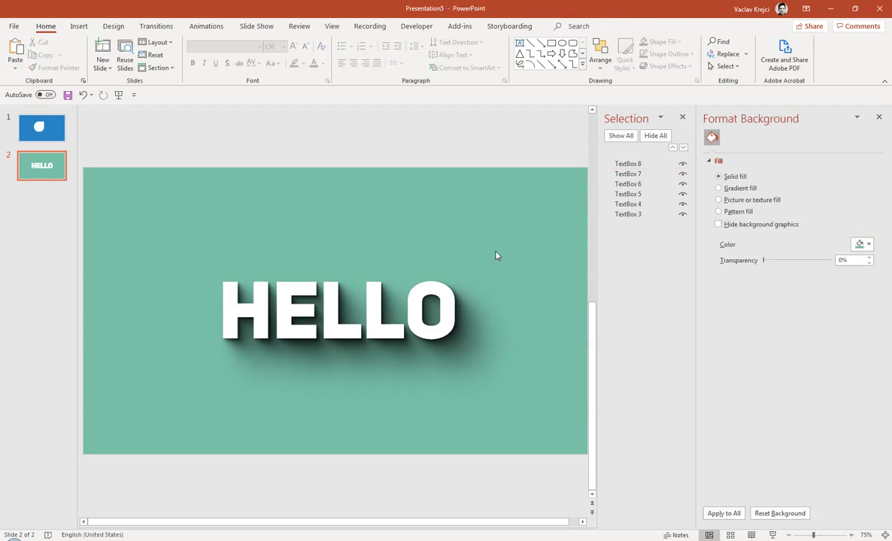
click(630, 214)
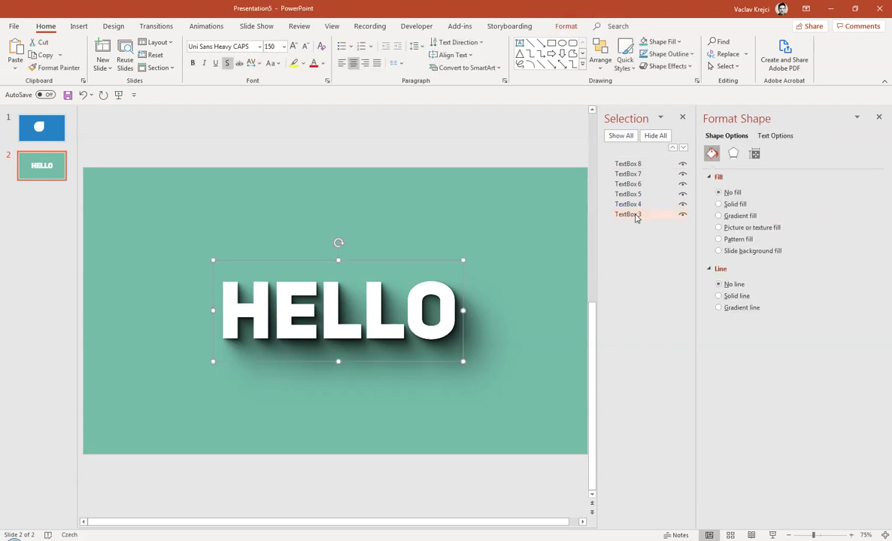
click(733, 153)
click(861, 193)
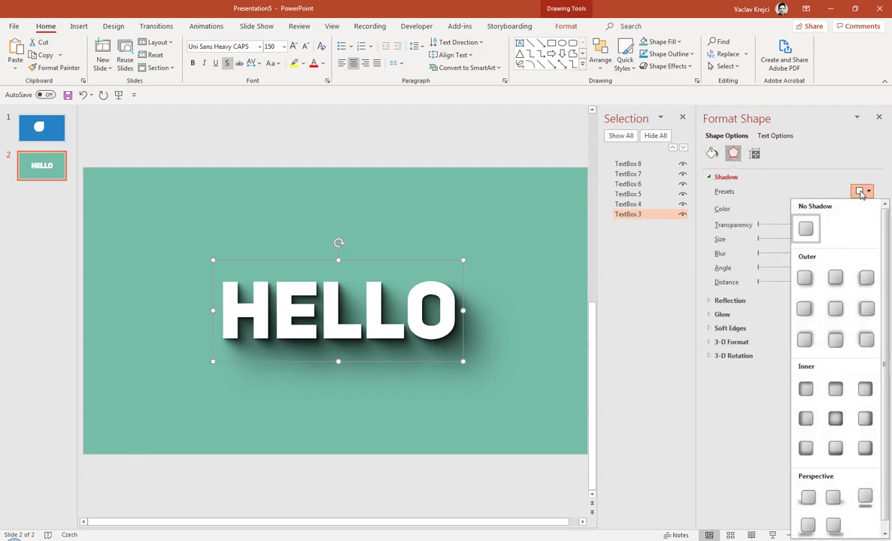
click(860, 191)
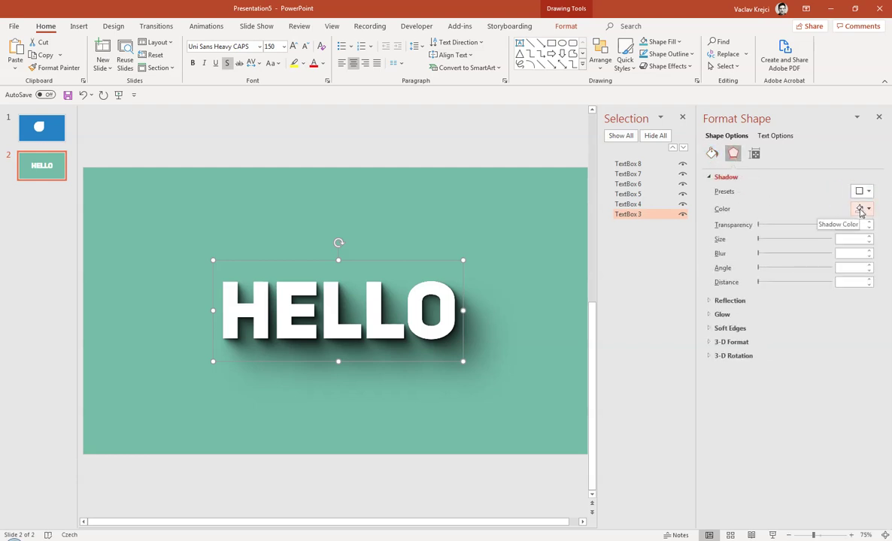
click(639, 204)
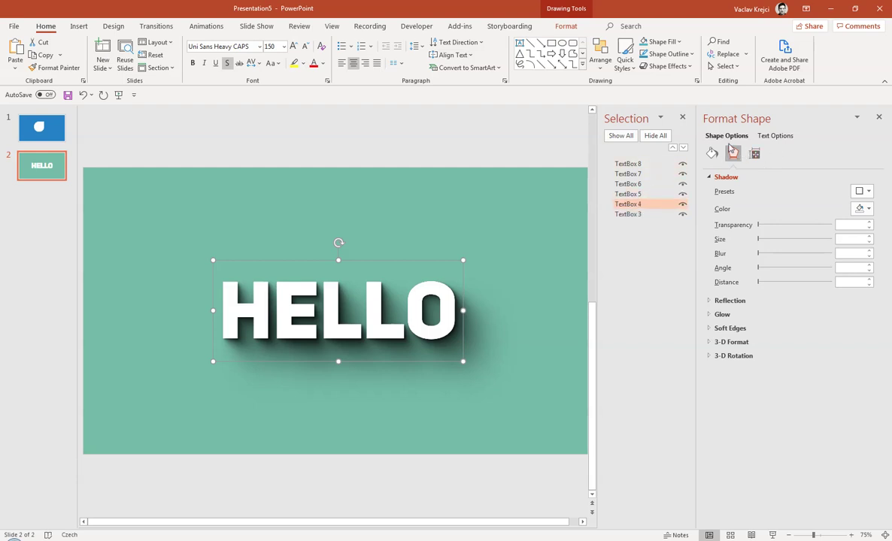
click(775, 135)
Give TextBox 3's text shadow a custom dark green colour (RGB 35/53/46) via More Colors
click(733, 154)
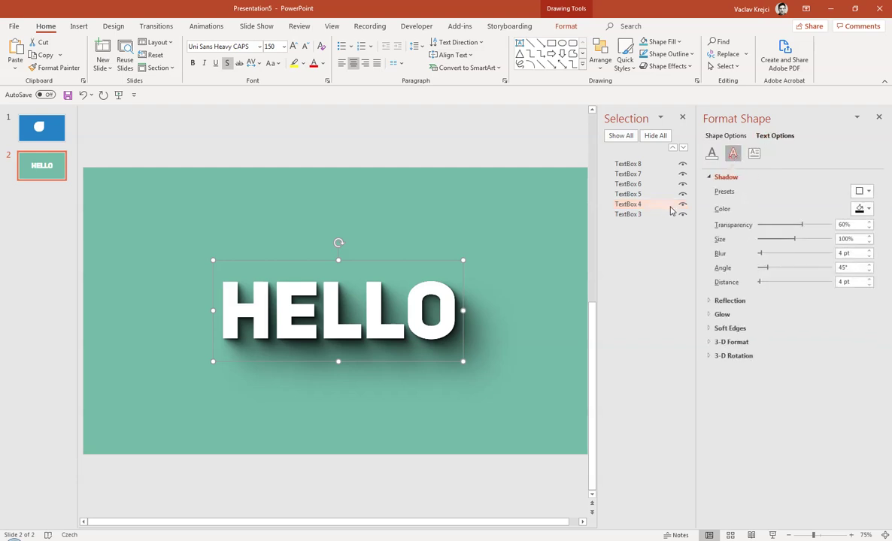
click(628, 214)
click(861, 209)
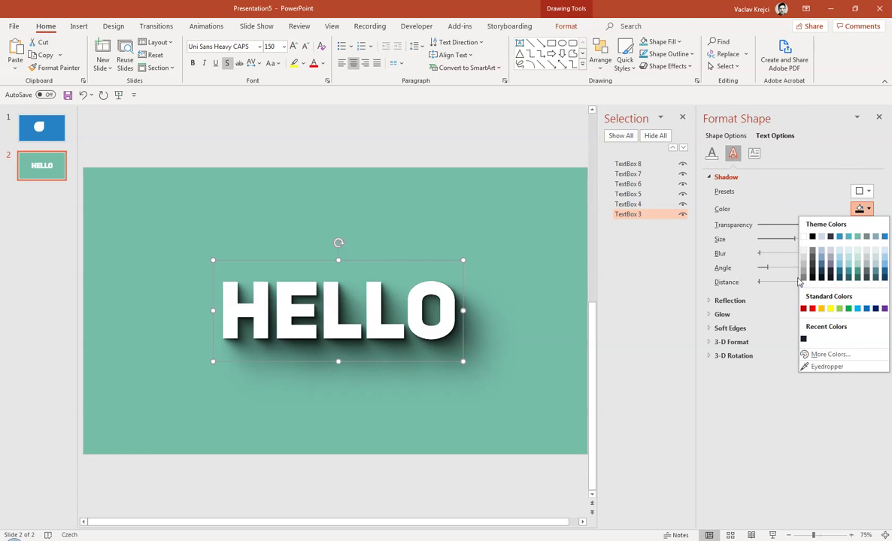
click(856, 237)
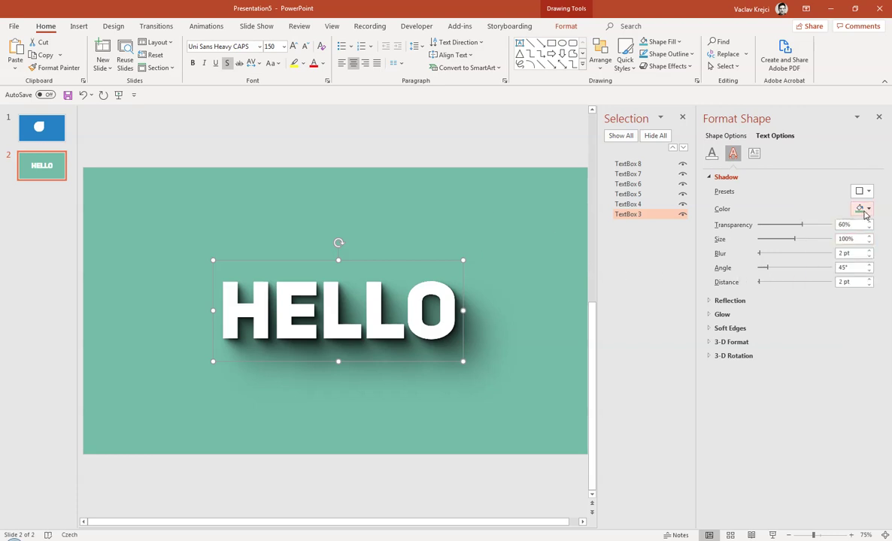
click(861, 209)
click(831, 355)
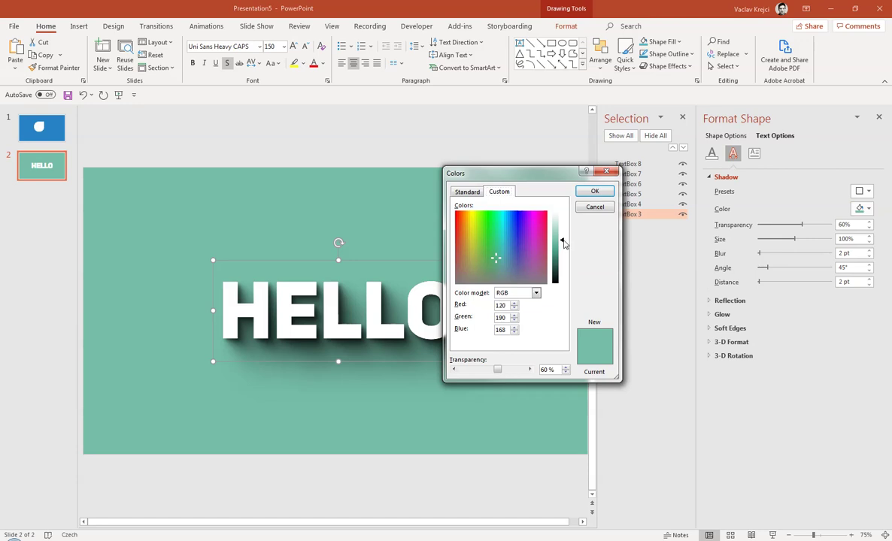
drag(554, 242, 554, 267)
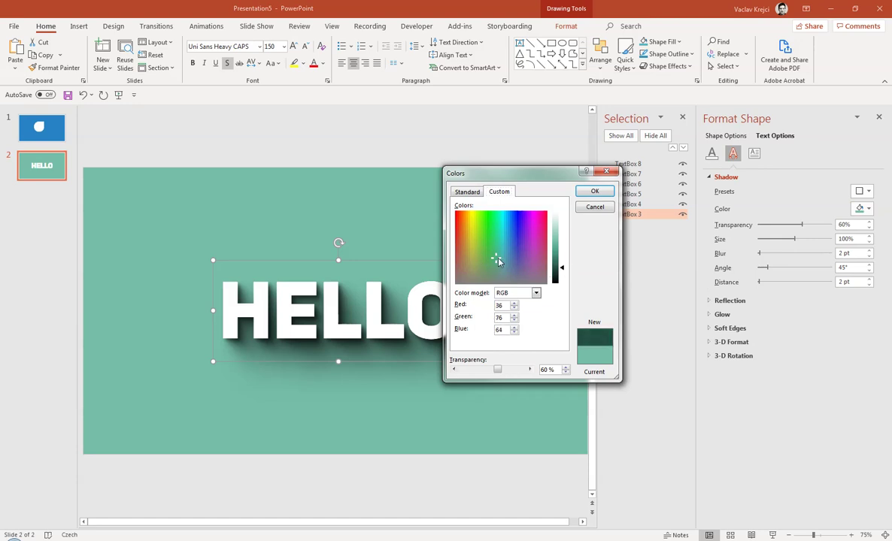
drag(497, 259, 496, 268)
drag(557, 269, 561, 275)
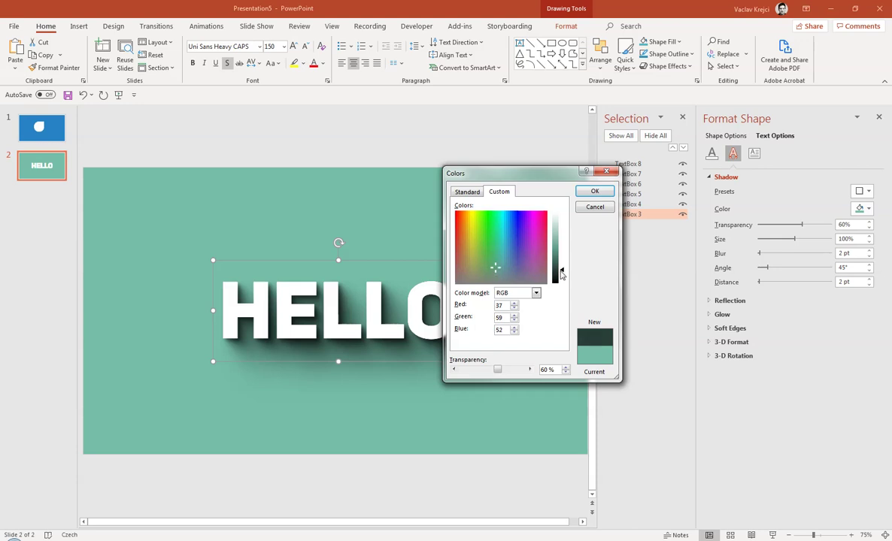
click(594, 191)
Apply the same dark green shadow colour from Recent Colors to TextBox 4 through TextBox 8
click(630, 203)
click(865, 209)
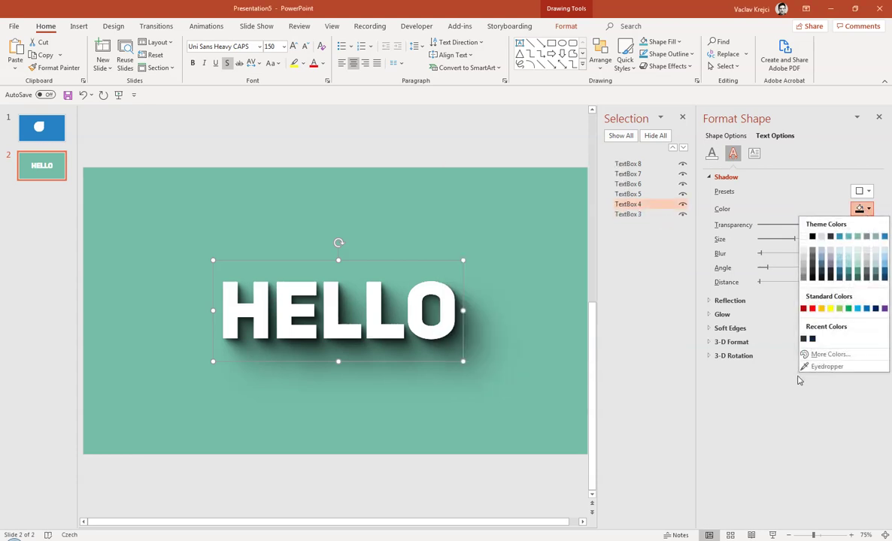
click(803, 340)
click(628, 194)
click(865, 209)
click(803, 340)
click(628, 183)
click(865, 209)
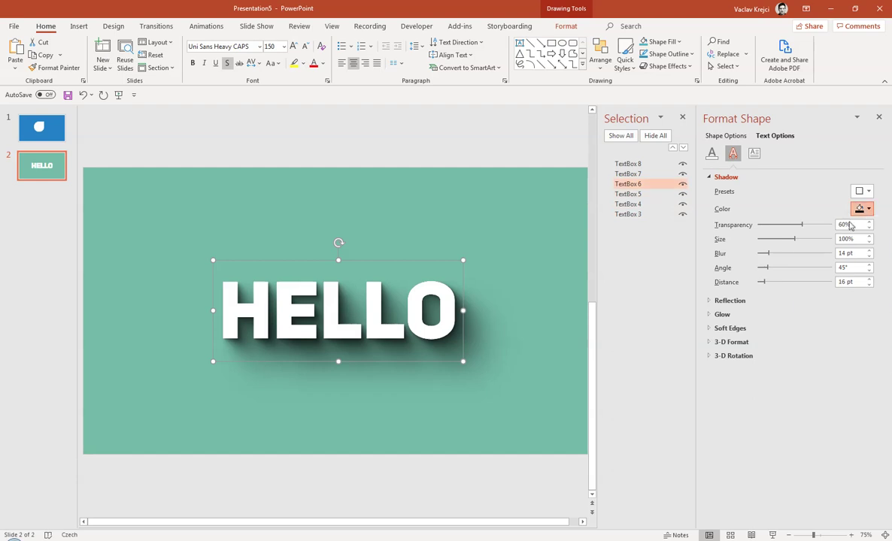
click(804, 340)
click(628, 174)
click(865, 209)
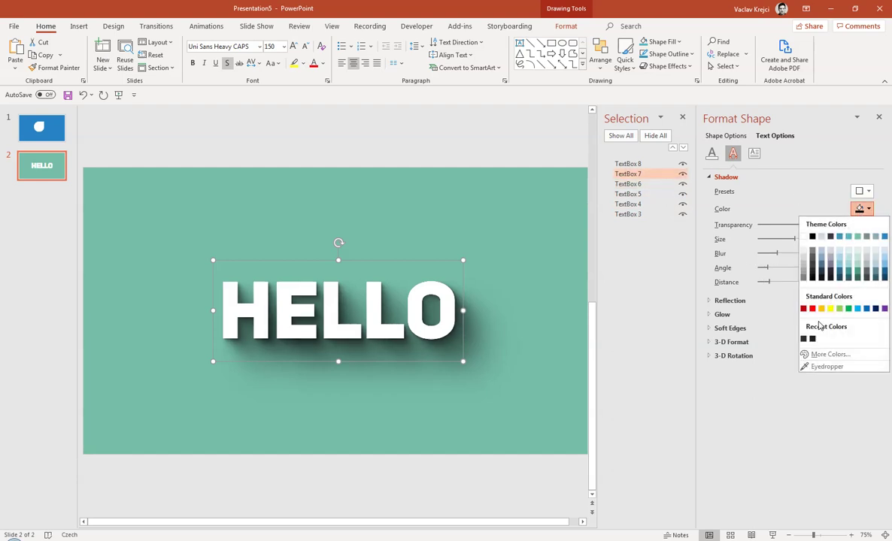
click(803, 340)
click(627, 164)
click(865, 209)
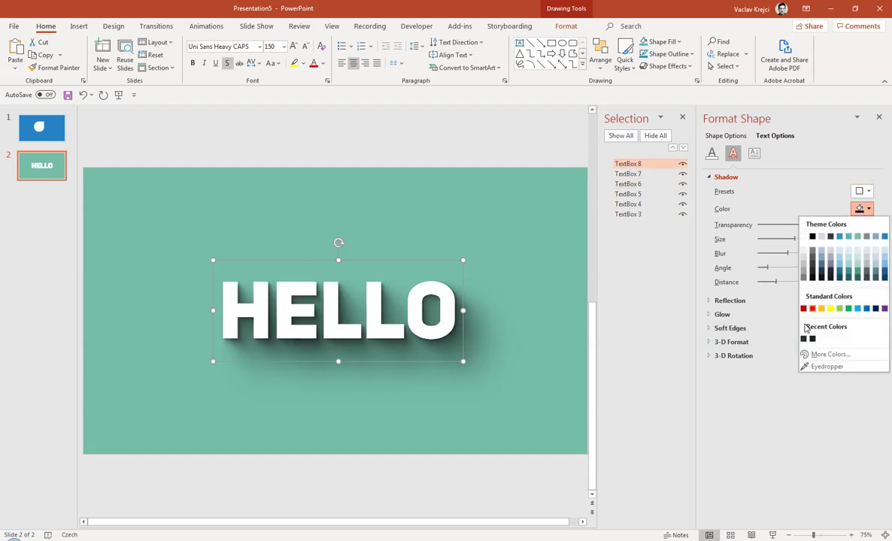
click(803, 340)
click(459, 229)
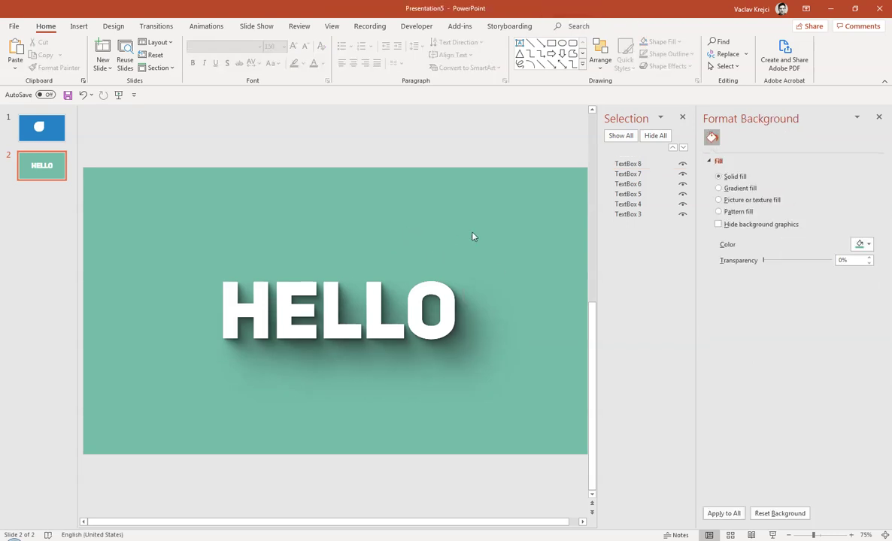
click(617, 164)
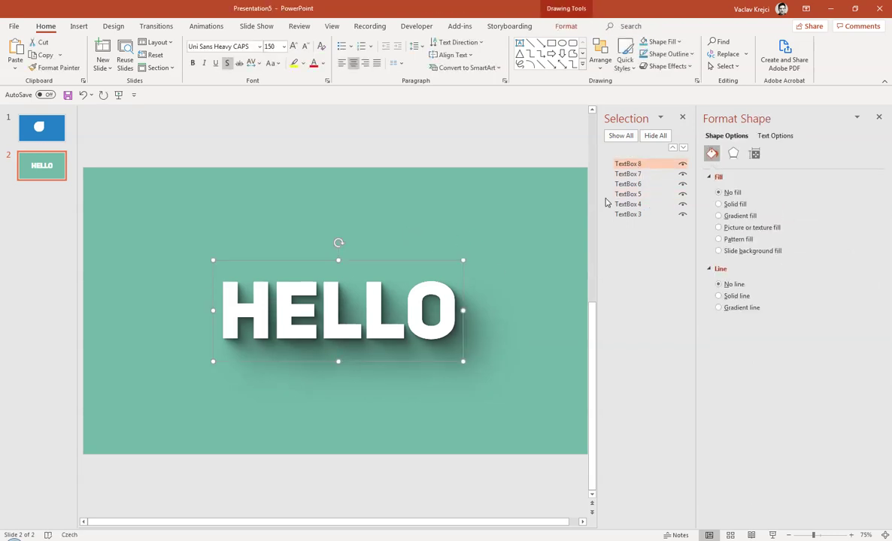
Duplicate the top HELLO layer, align it on the stack, and apply an Offset: Top Left shadow
key(ctrl+d)
drag(385, 252, 404, 262)
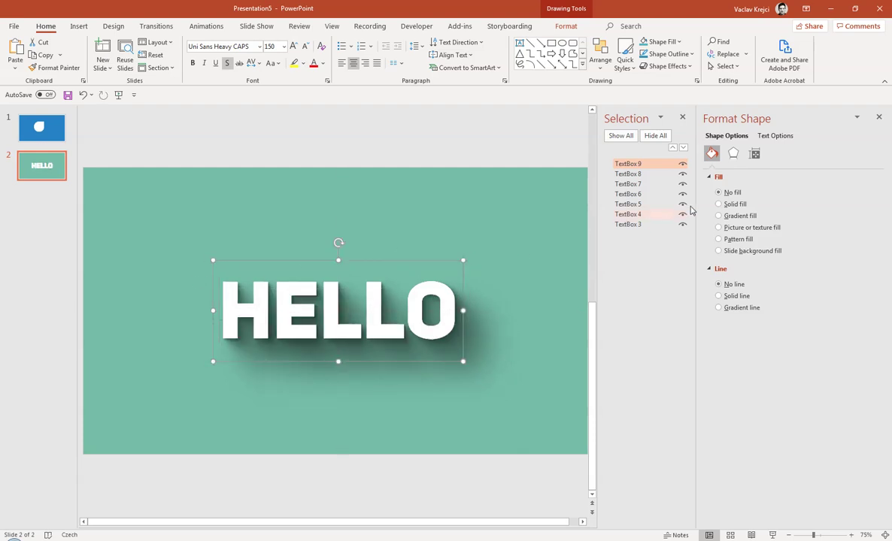
click(769, 136)
click(733, 155)
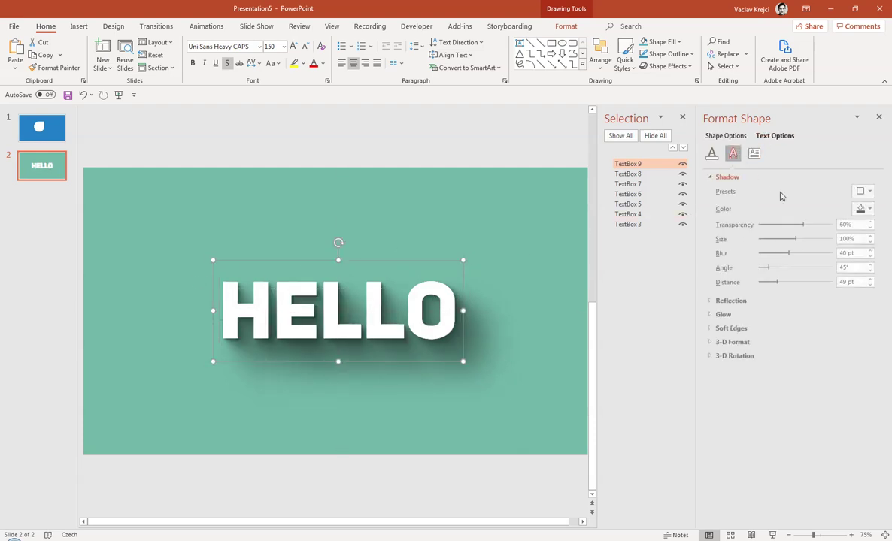
click(864, 191)
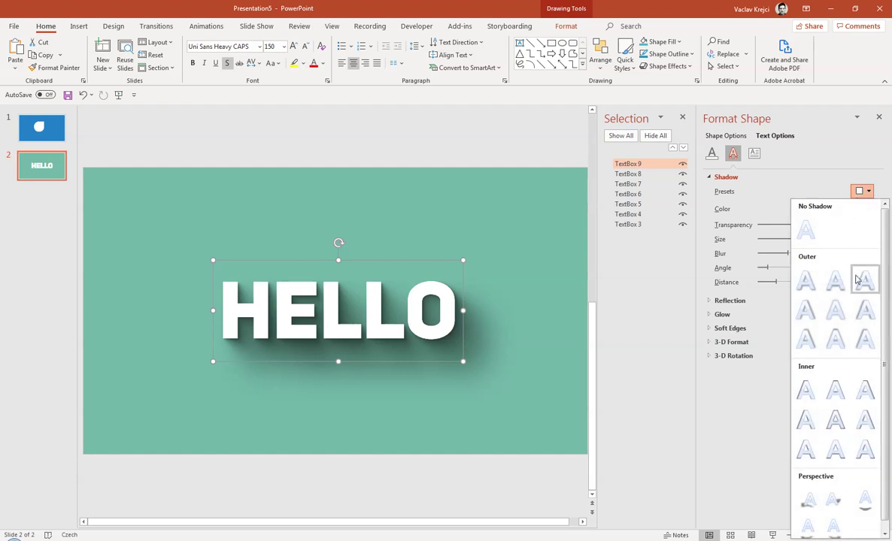
click(862, 340)
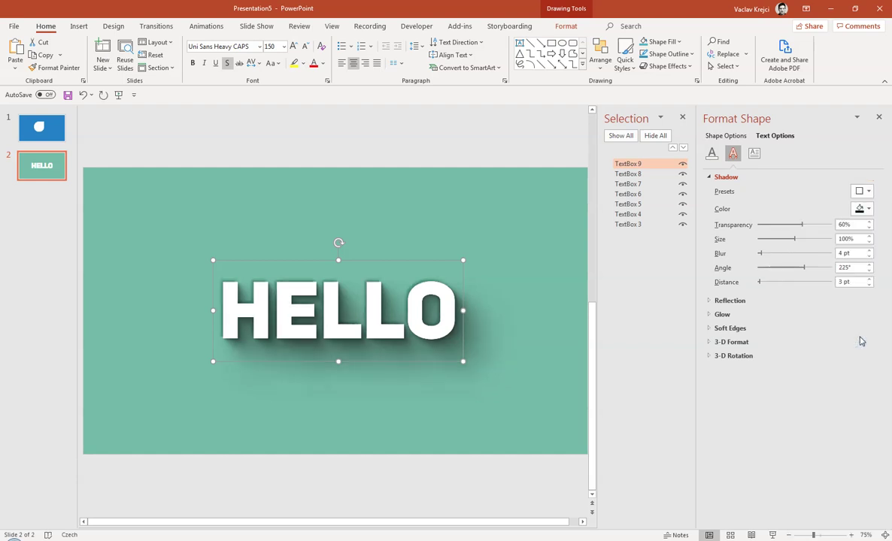
Colour the new highlight shadow light teal and soften it to 9 pt blur
click(865, 209)
click(830, 308)
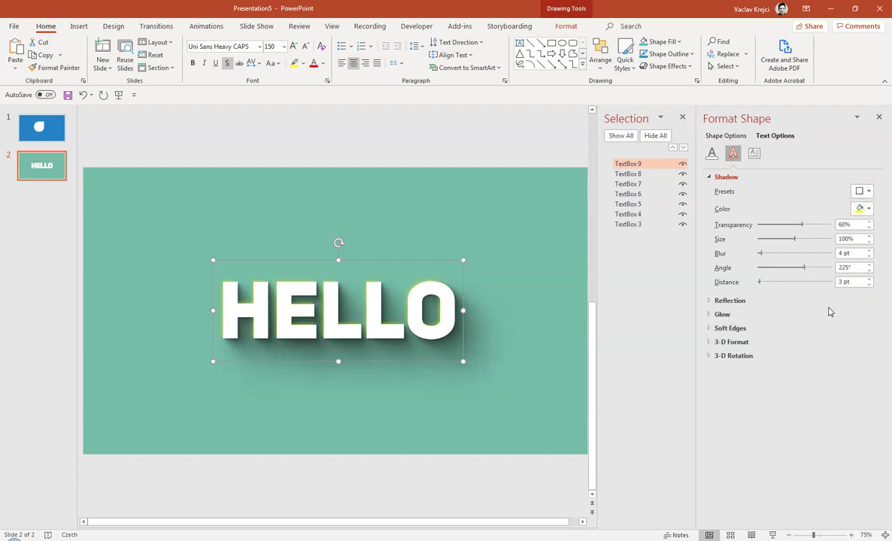
click(865, 209)
click(855, 253)
drag(763, 255, 765, 255)
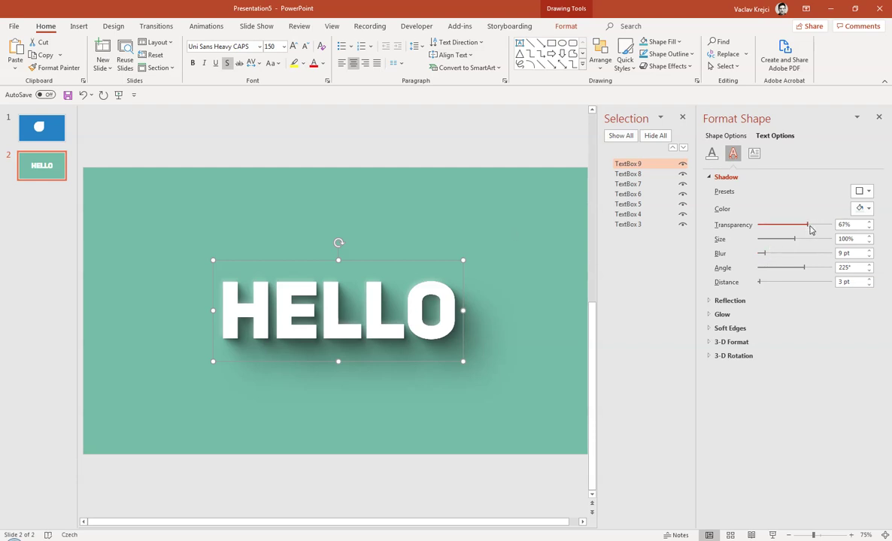
click(403, 218)
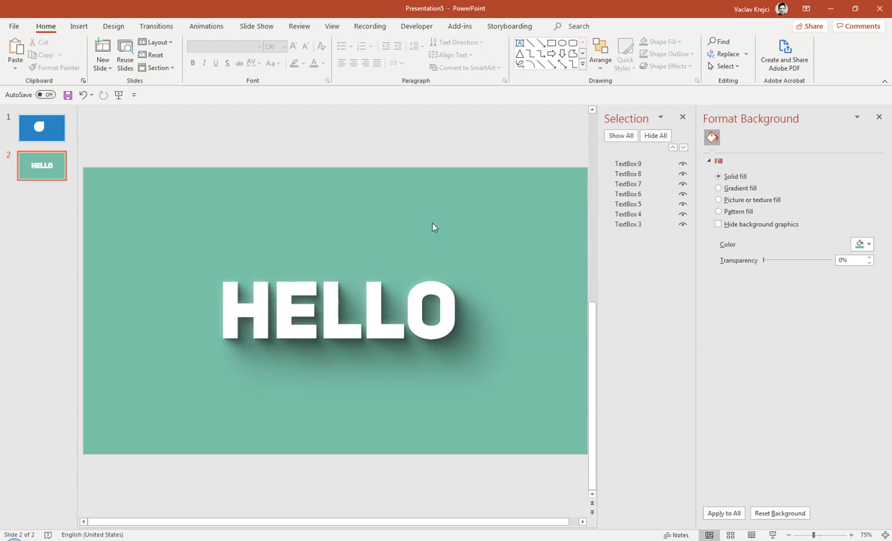
Use Find and Replace to swap HELLO for BYE! in all stacked text boxes
click(660, 164)
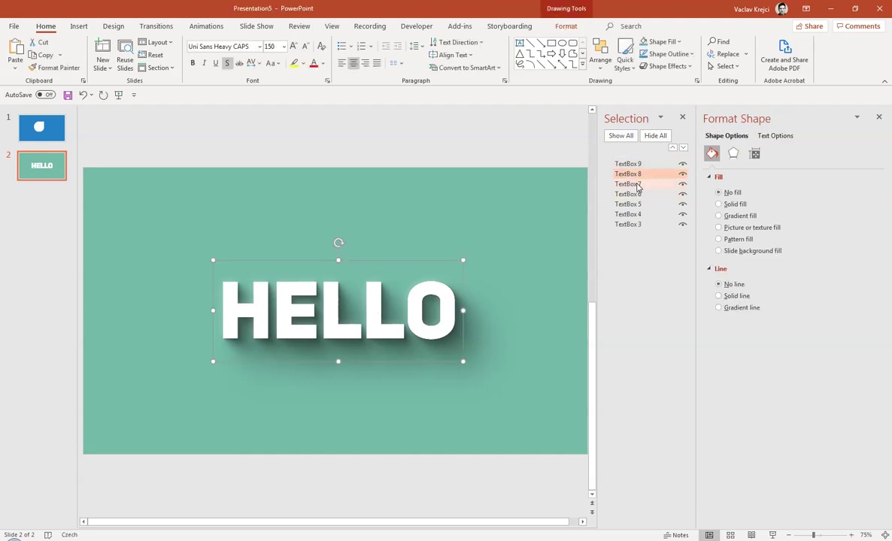
click(543, 208)
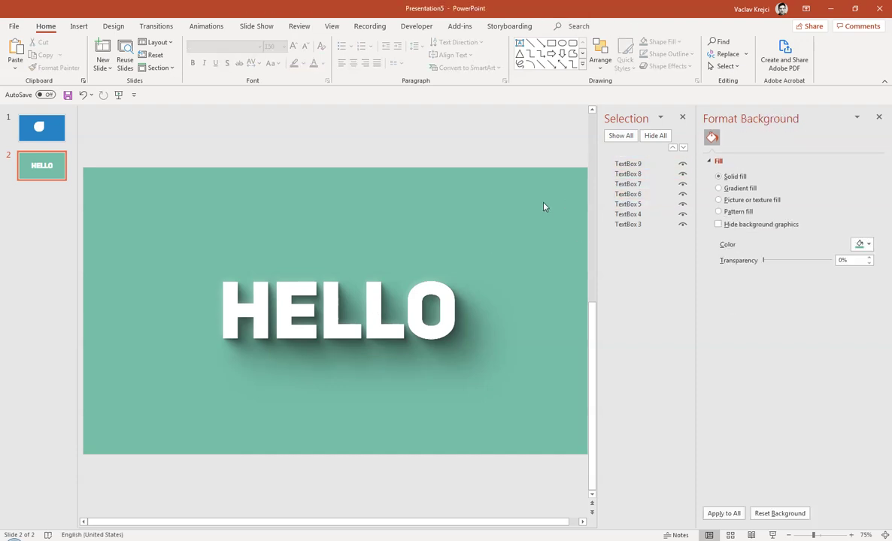
key(ctrl+f)
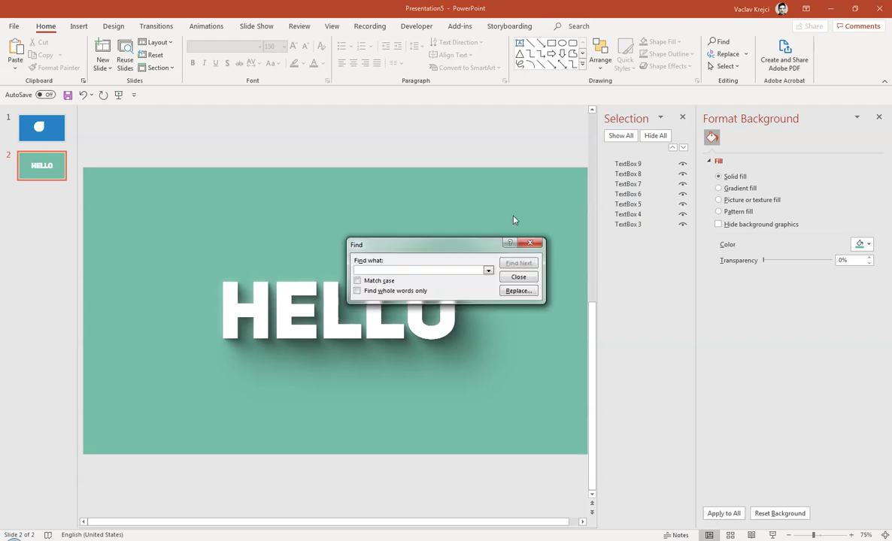
click(516, 292)
drag(421, 243, 405, 178)
text(HELLO)
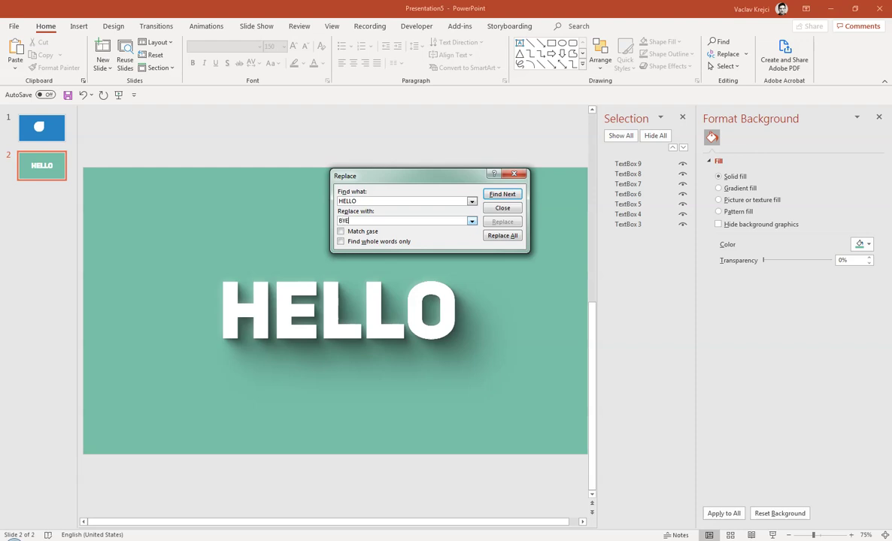
click(496, 238)
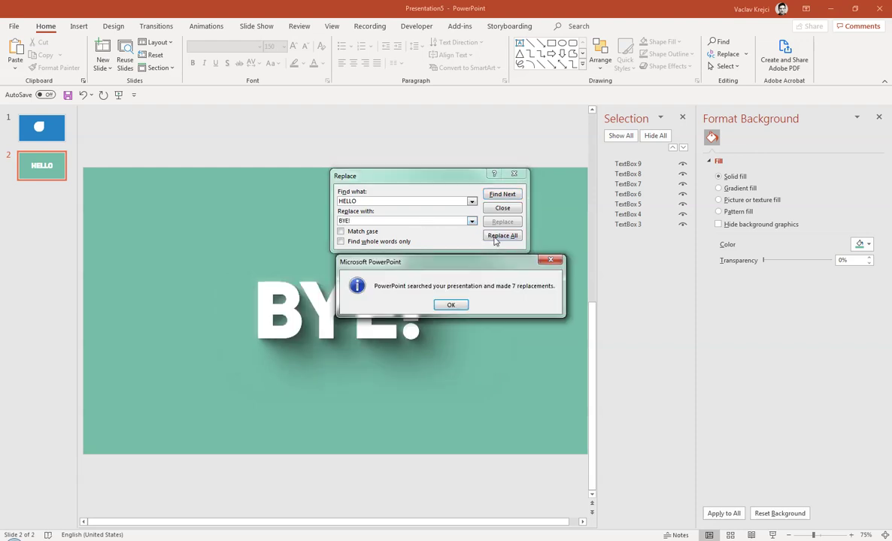
click(451, 305)
click(513, 173)
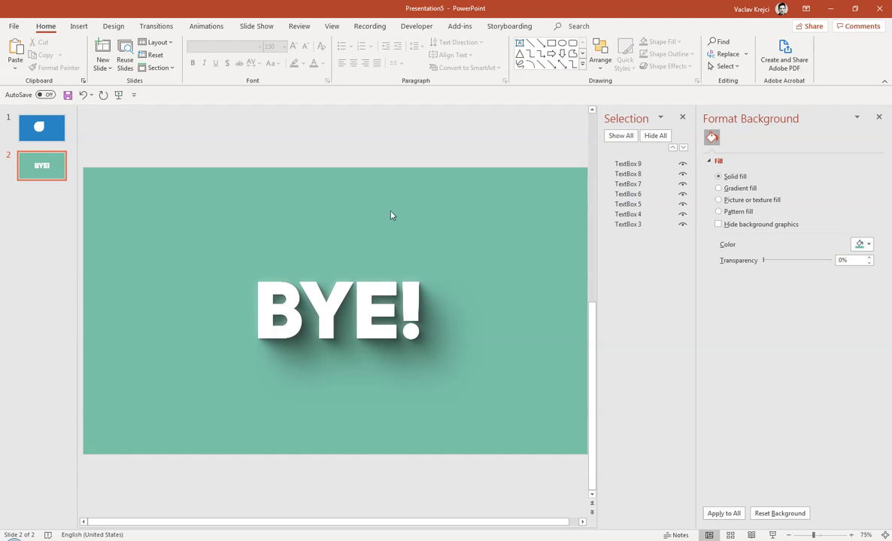
click(30, 132)
click(49, 173)
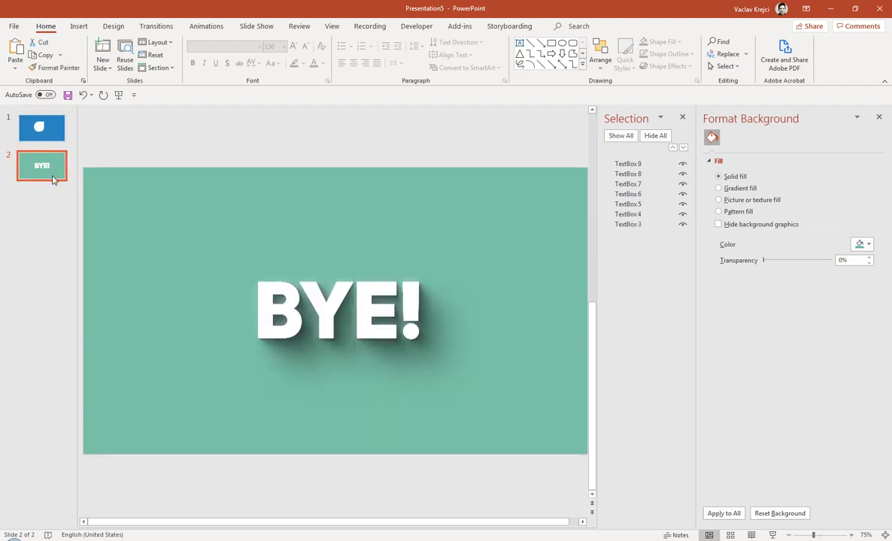